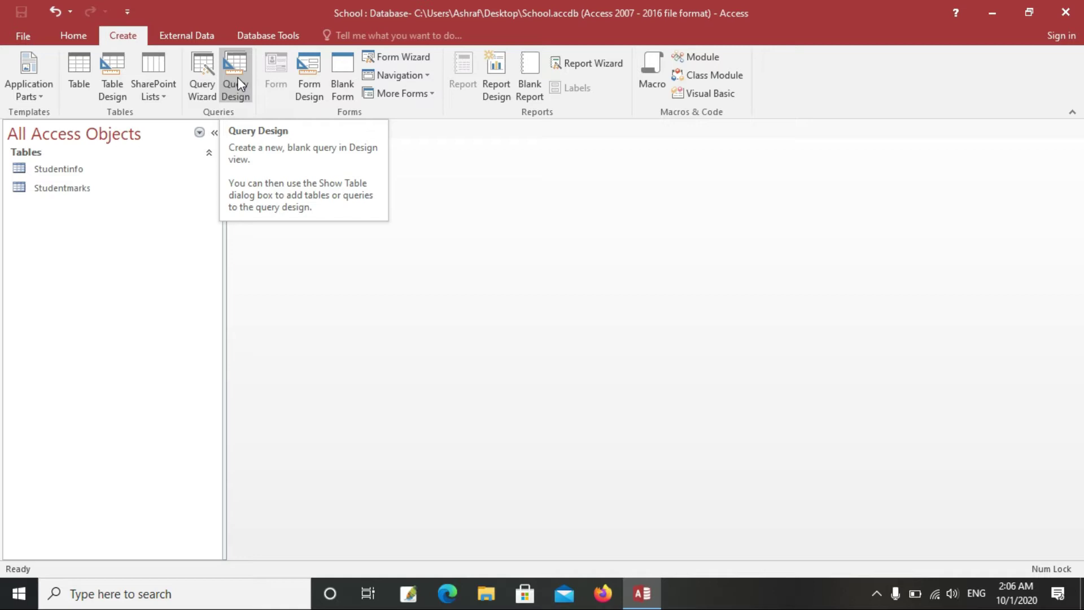
Create a blank design query without adding any tables and switch it to SQL view.
click(232, 81)
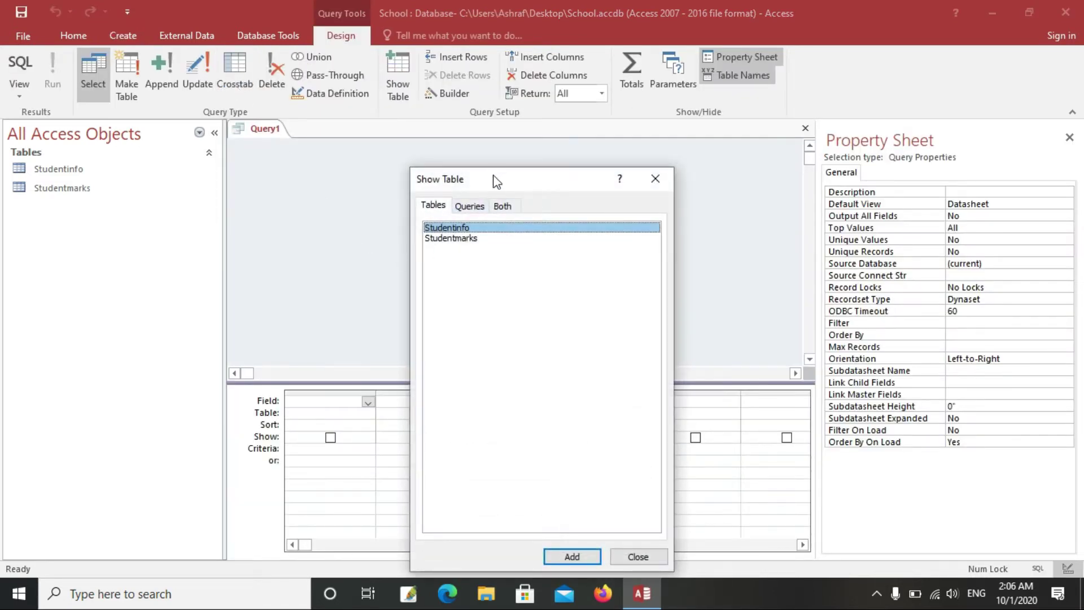
drag(492, 186, 432, 172)
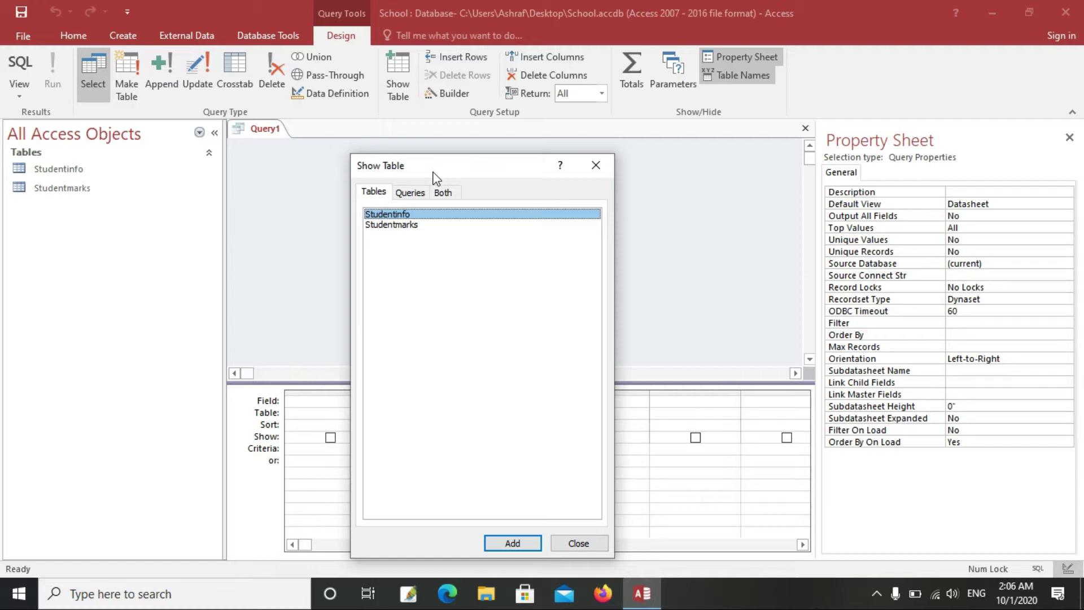
drag(433, 172, 382, 150)
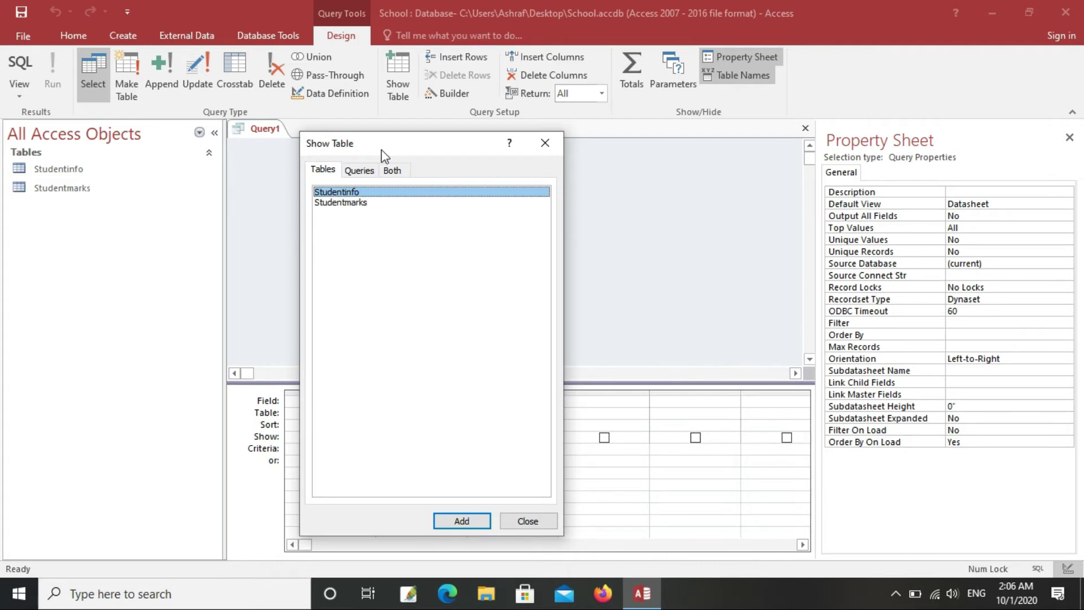
drag(378, 148, 361, 151)
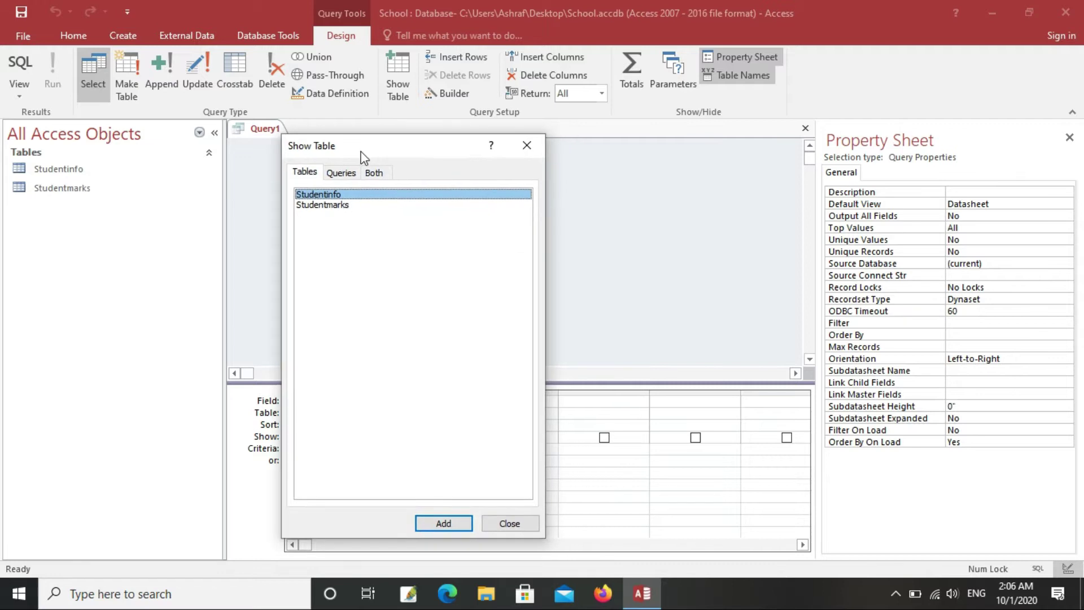
click(508, 524)
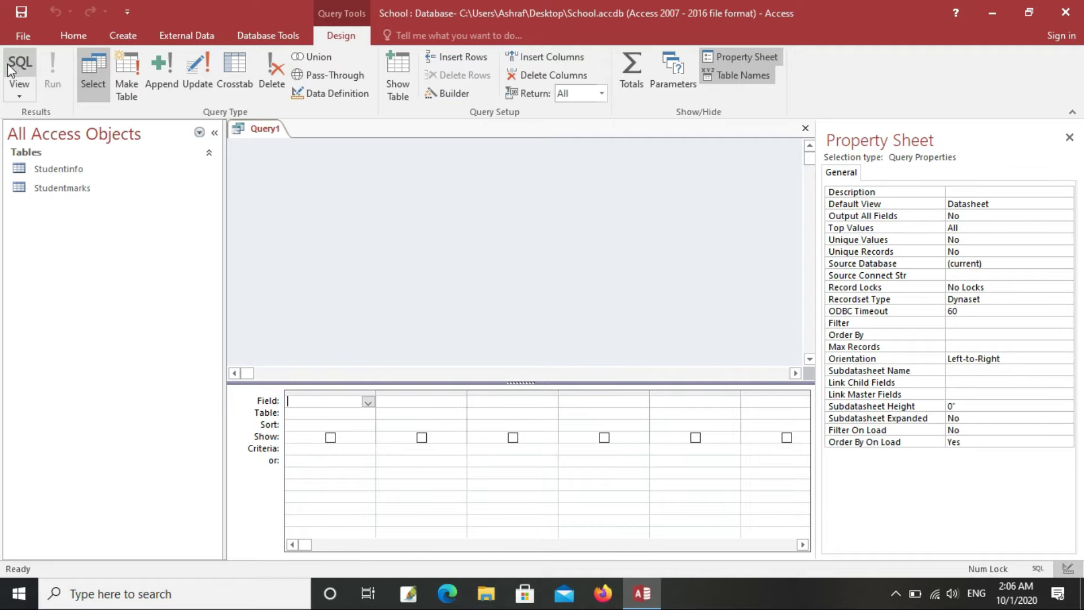
click(20, 95)
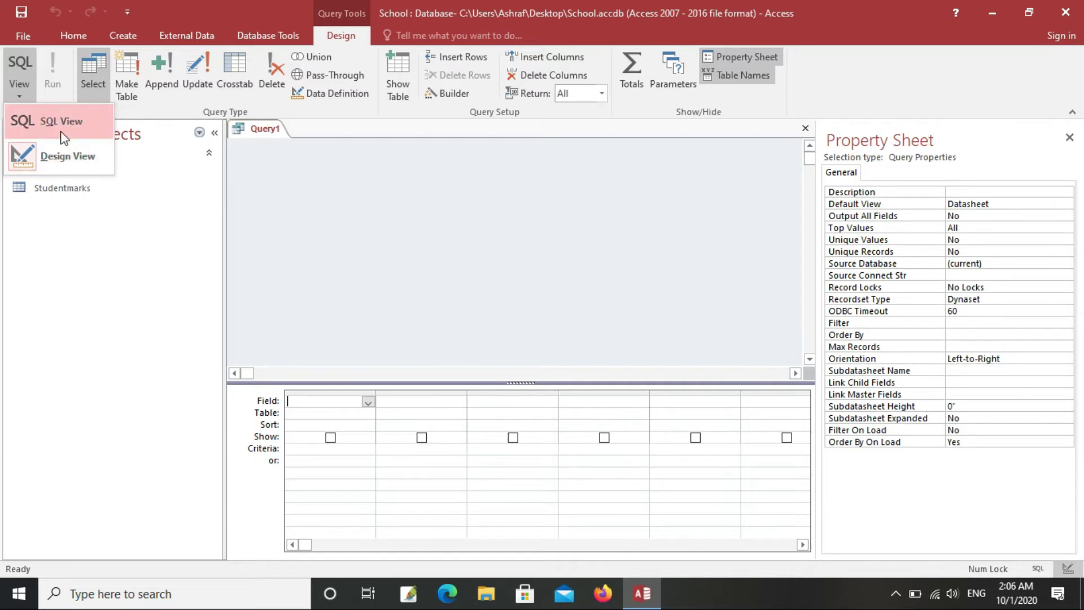
click(45, 124)
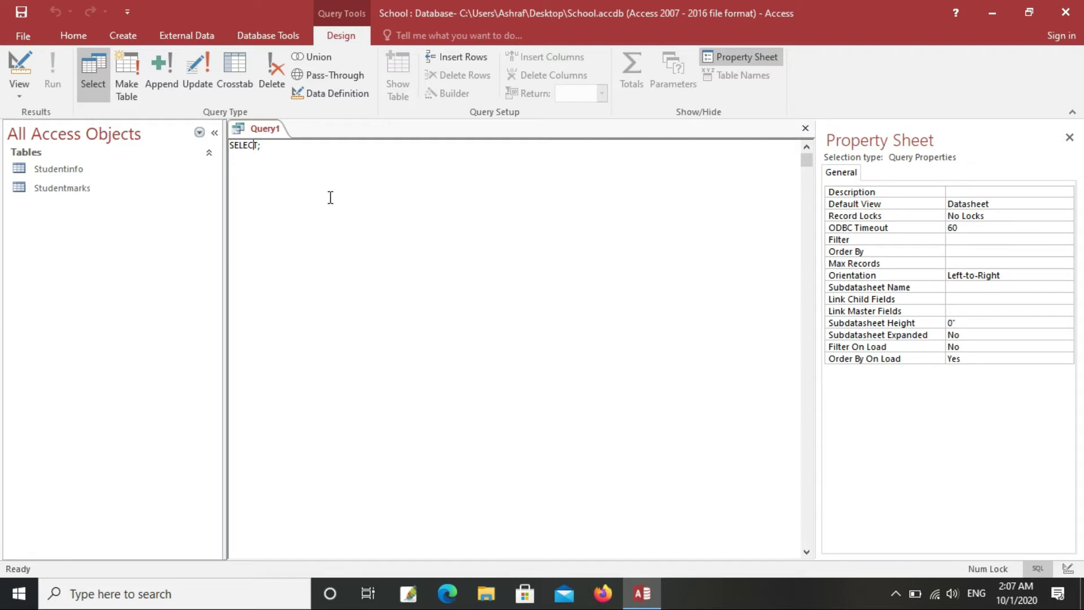
Write the SQL statement SELECT * from studentinfo; in the new query.
key(BackSpace)
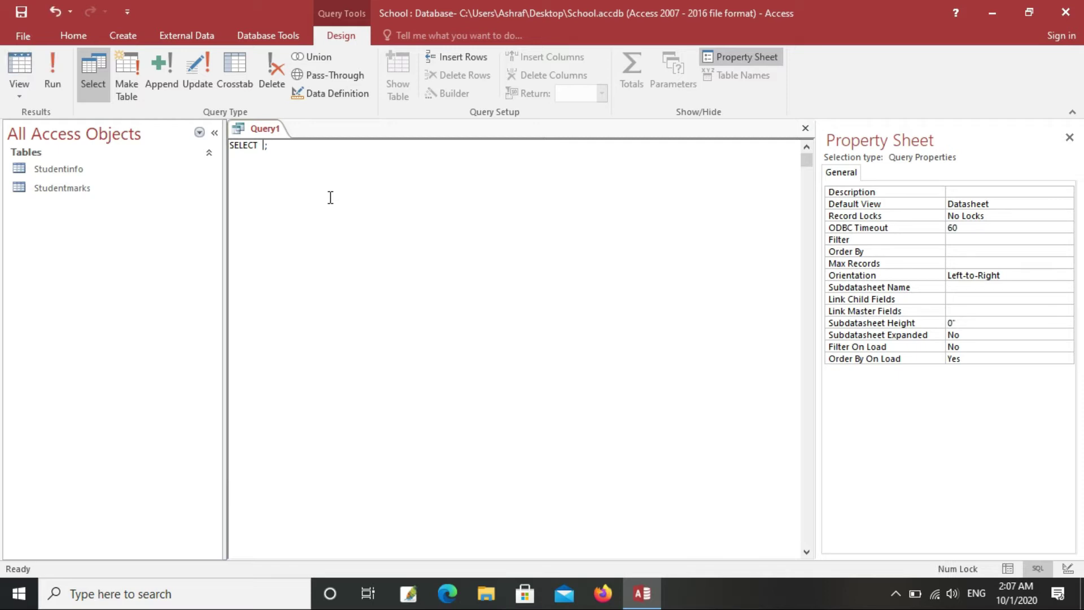
text(* from)
double_click(46, 189)
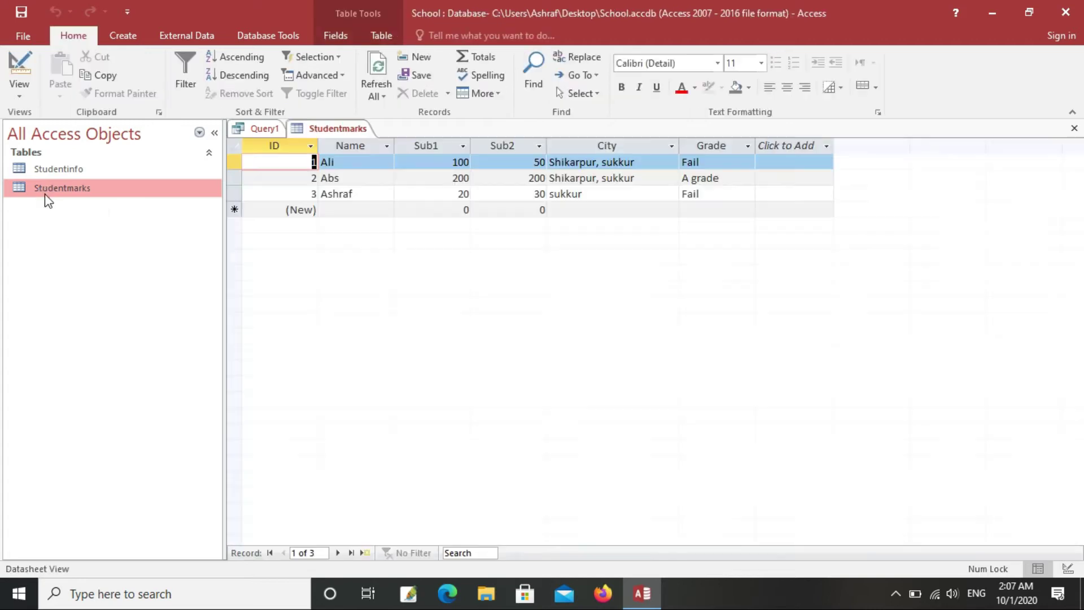
right_click(323, 126)
click(343, 154)
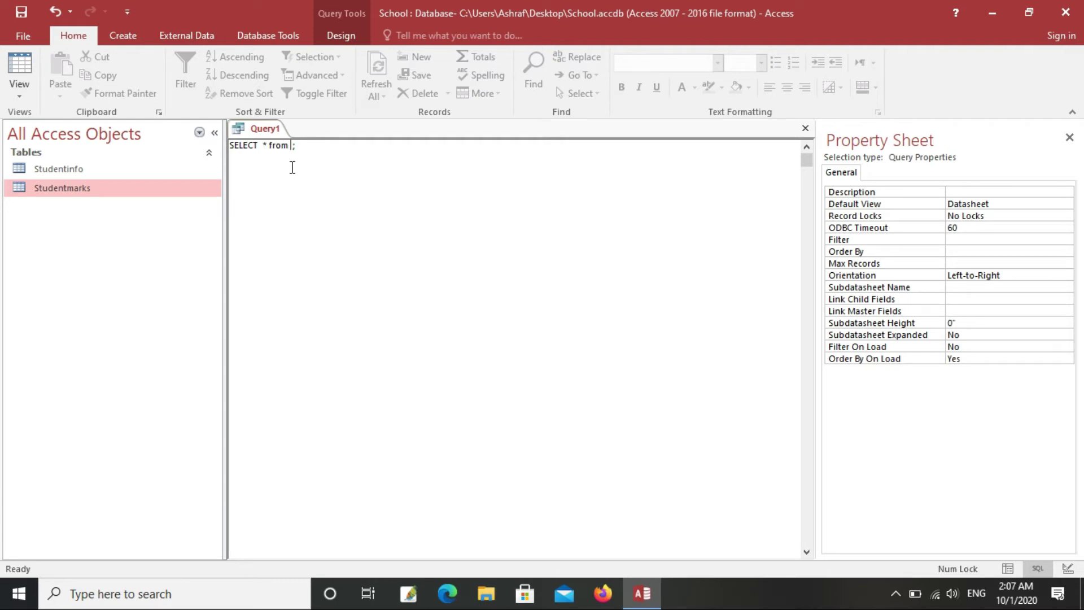
click(268, 145)
click(292, 146)
text(studentinfo)
Run the query on all studentinfo fields and widen the ROLL NO column in the results.
drag(375, 147, 213, 149)
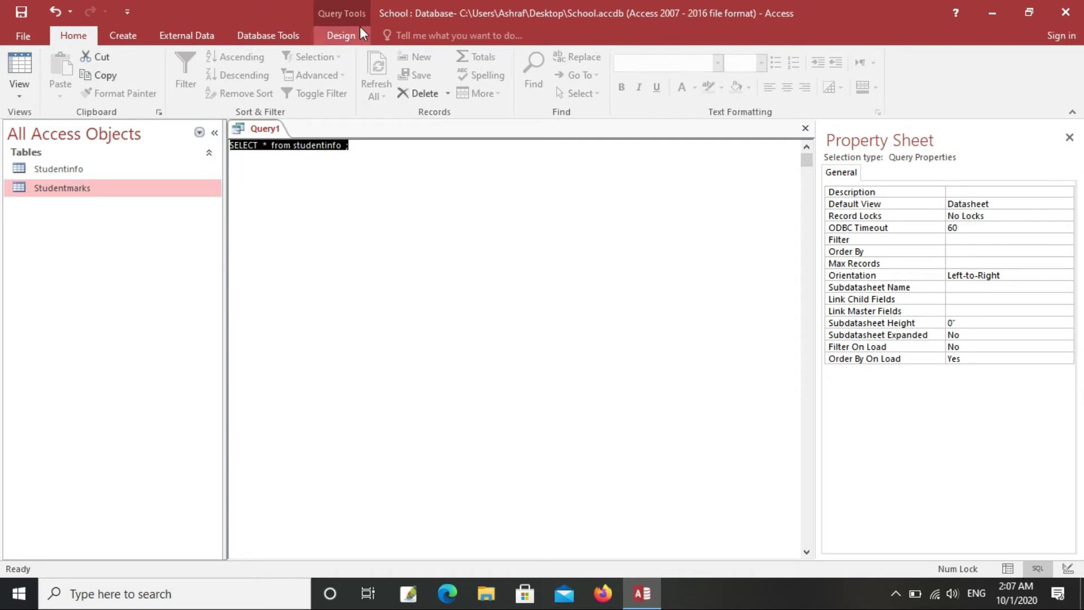
click(341, 39)
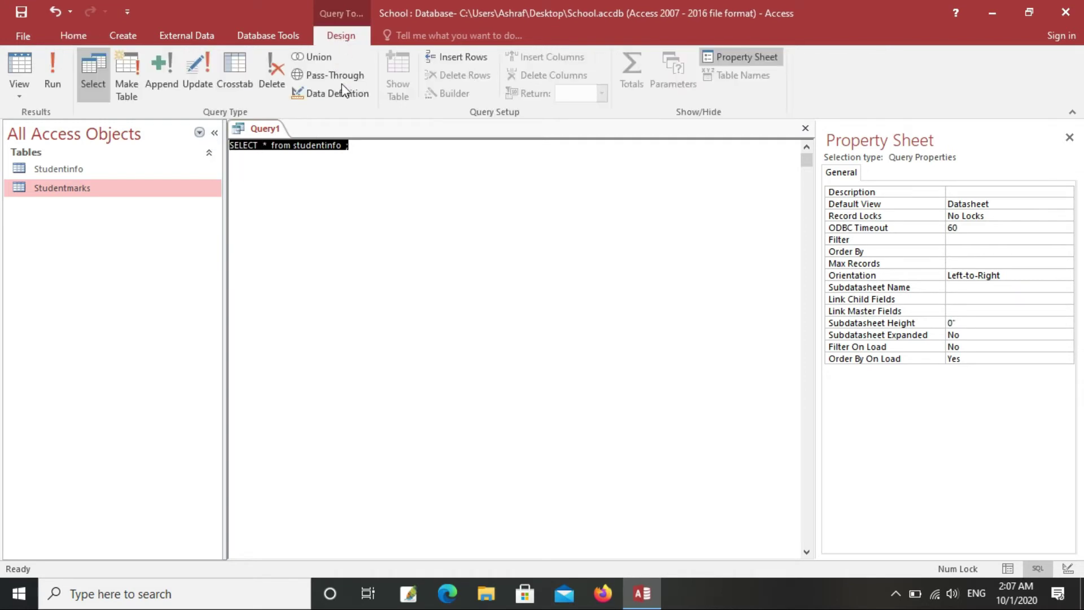
click(333, 145)
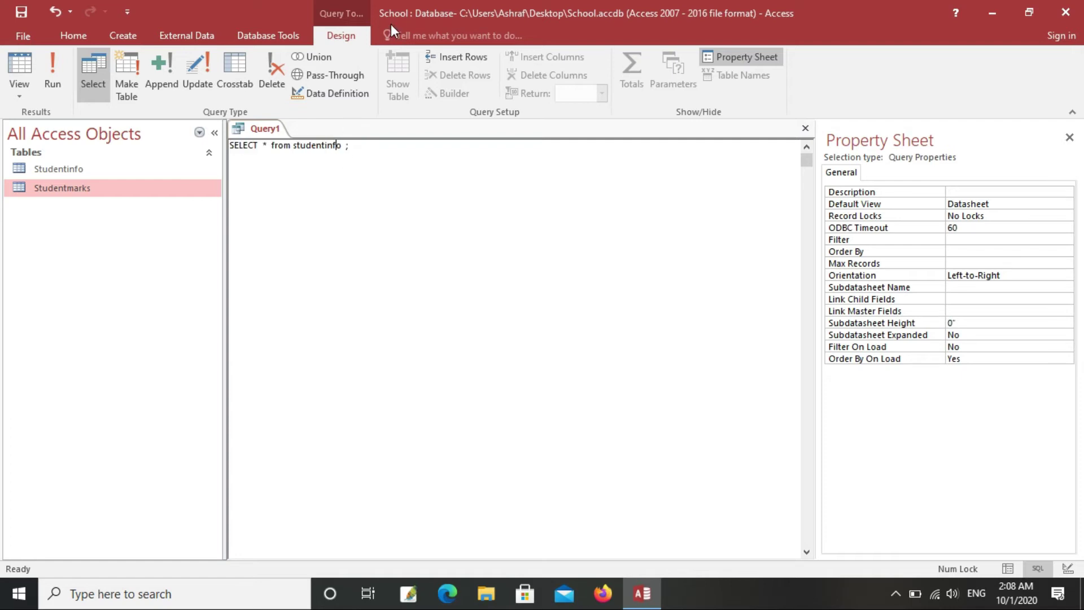
click(45, 87)
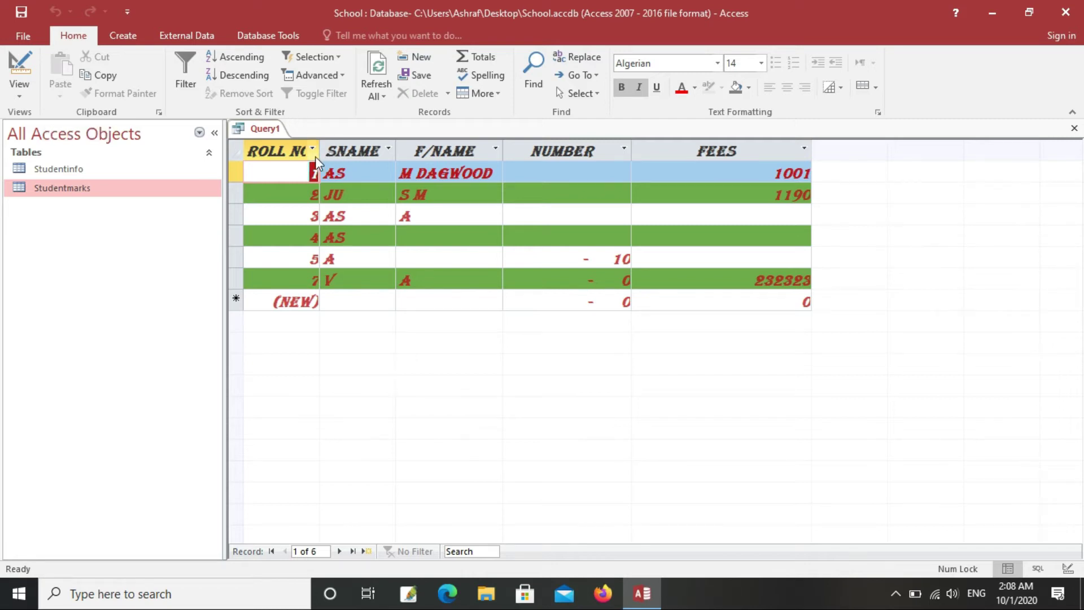
drag(321, 152, 343, 153)
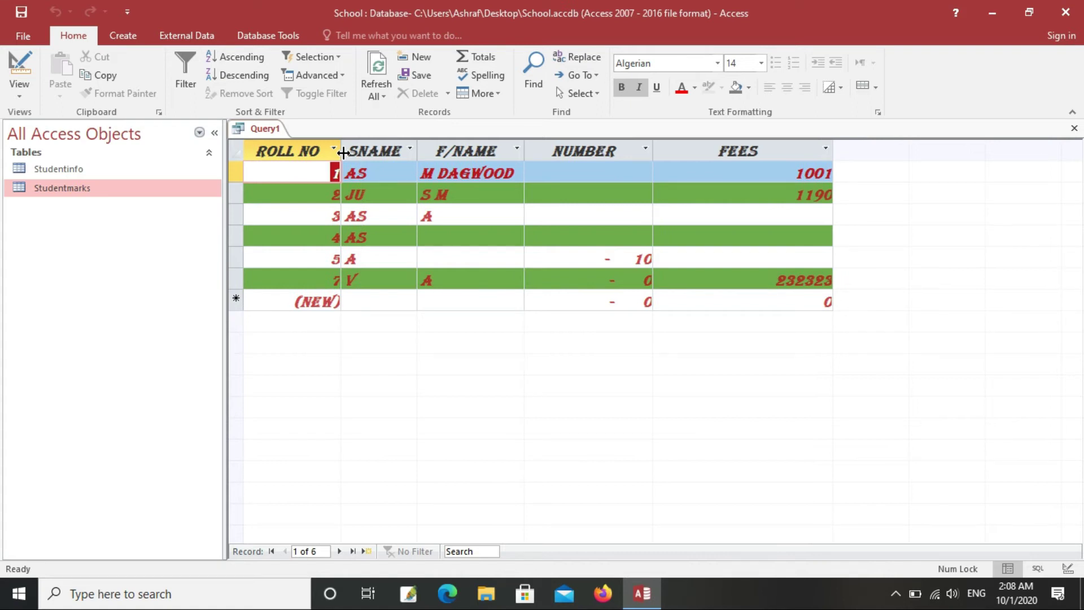
Switch the query results back to SQL view and select the Studentinfo table in the object list.
right_click(264, 135)
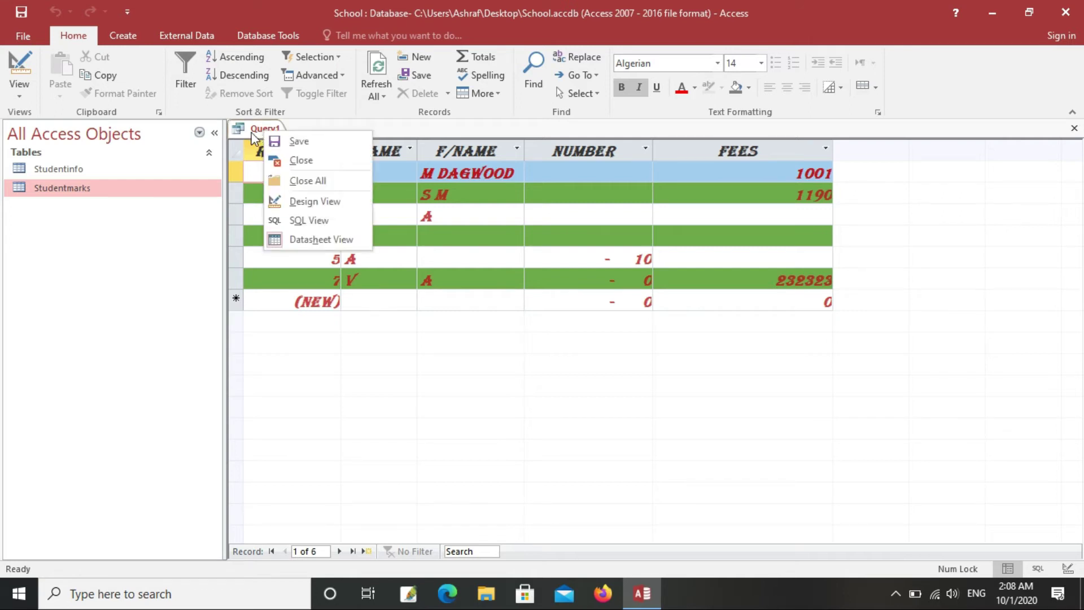
click(19, 90)
click(40, 168)
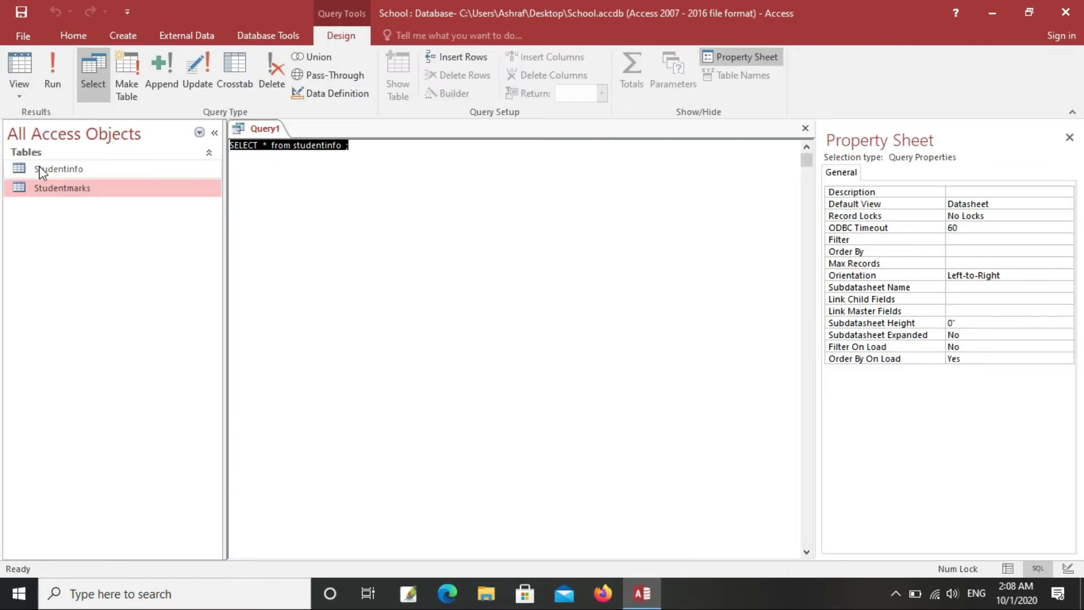
click(41, 170)
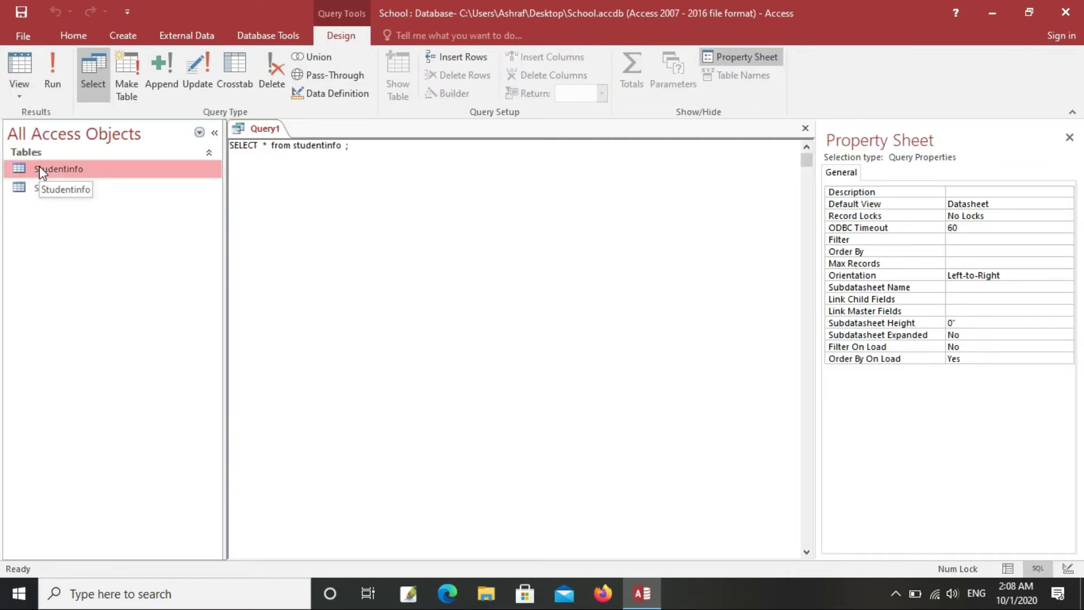
Replace the asterisk in the statement with name, making it SELECT name from studentinfo;.
click(339, 146)
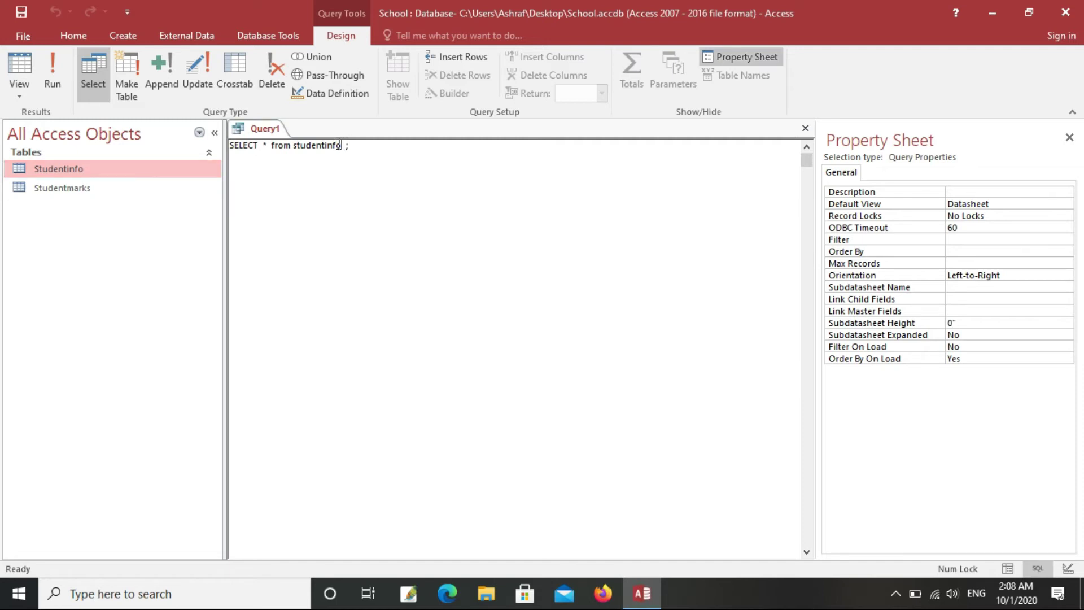
key(Left)
key(Left)
key(Left)
key(Left)
key(Left)
key(Left)
key(Left)
key(BackSpace)
text(name)
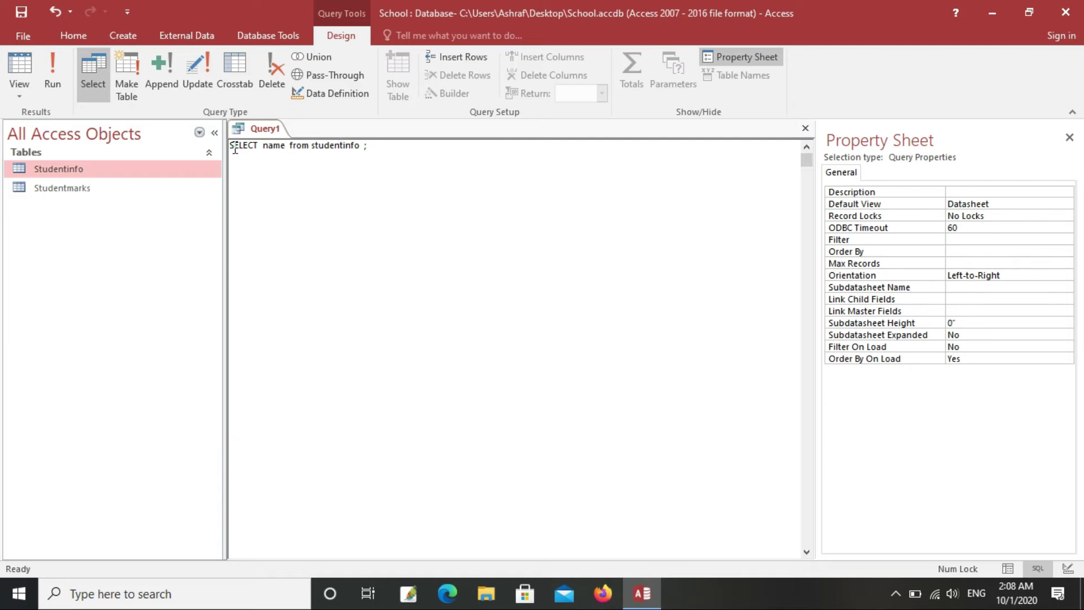
Run the name query, enter a person's first name as the name parameter, and widen the resulting NAME column.
drag(263, 146, 286, 147)
drag(360, 146, 265, 144)
click(58, 82)
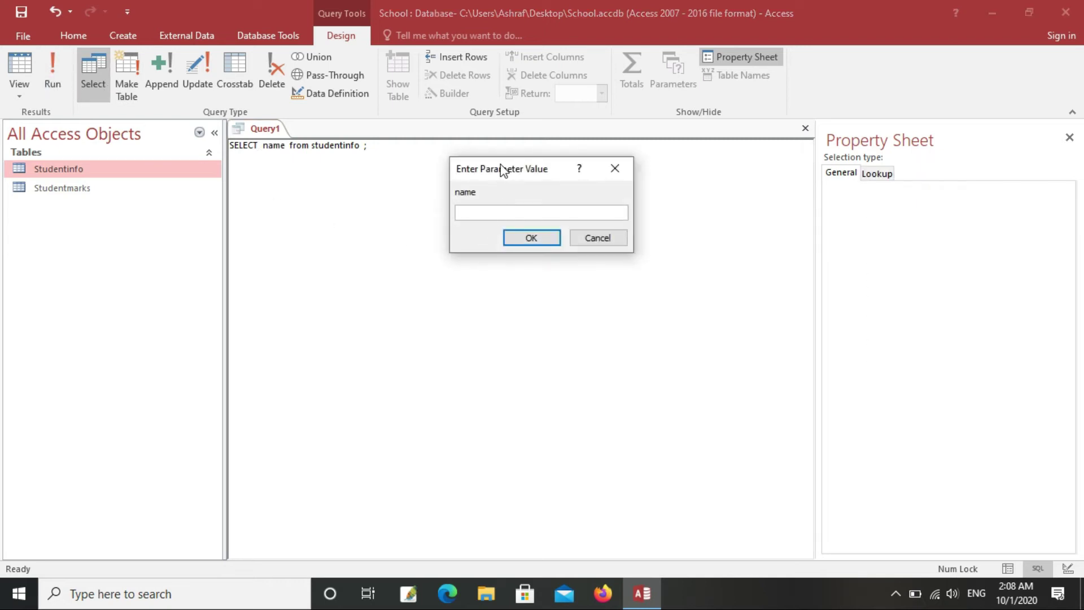
drag(502, 166, 455, 168)
text(Ashraf)
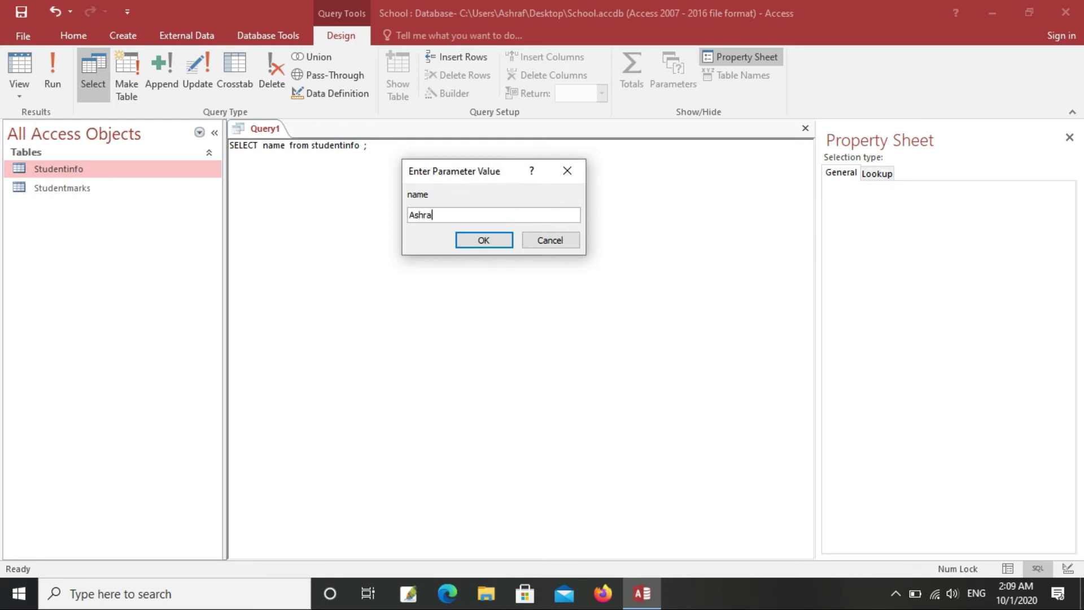
click(469, 242)
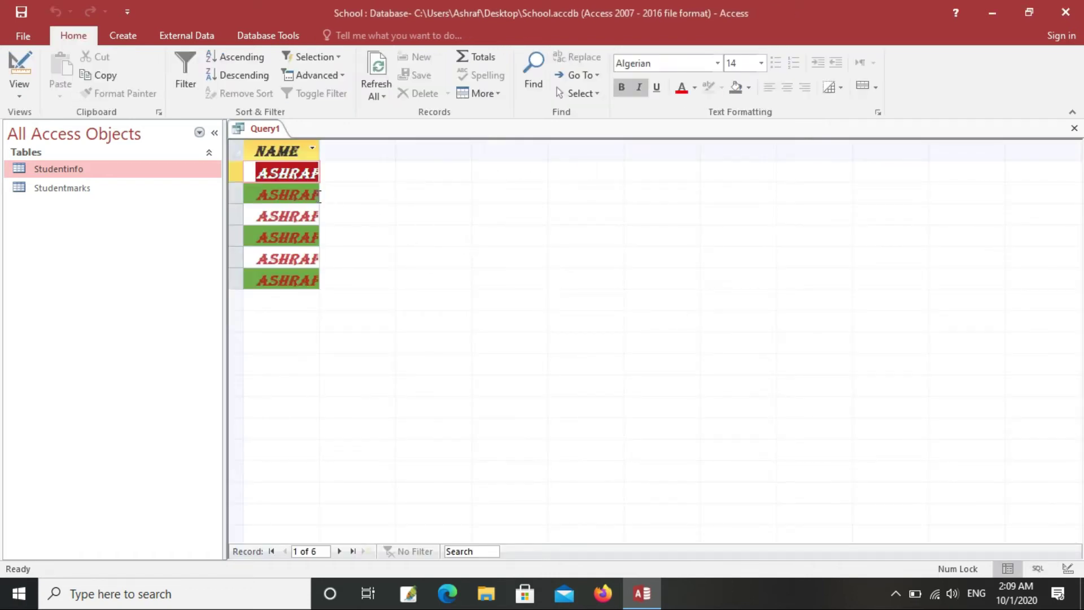
drag(319, 148, 363, 148)
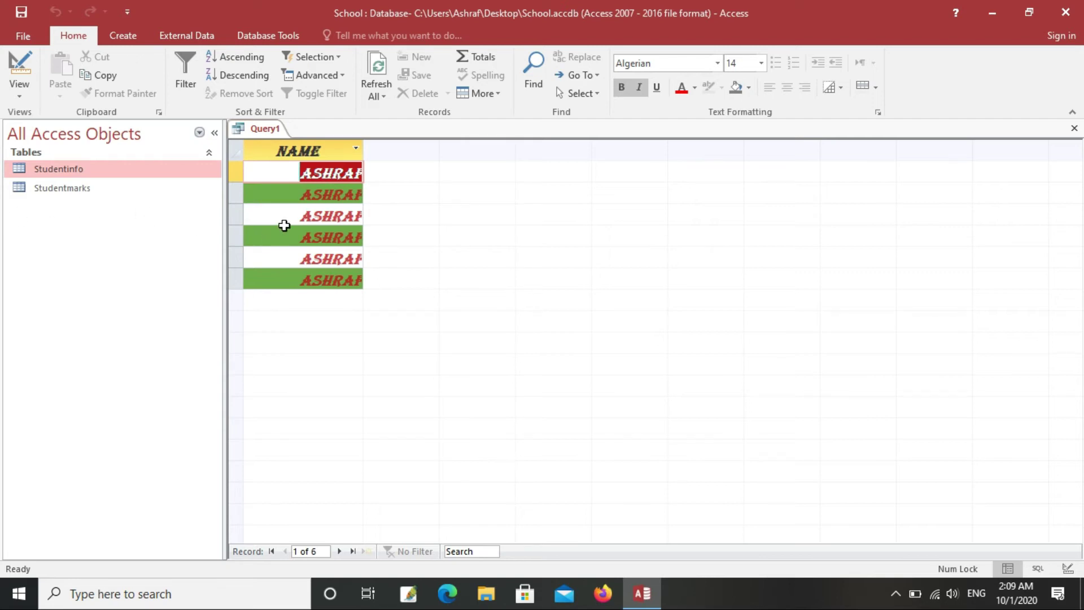
click(285, 235)
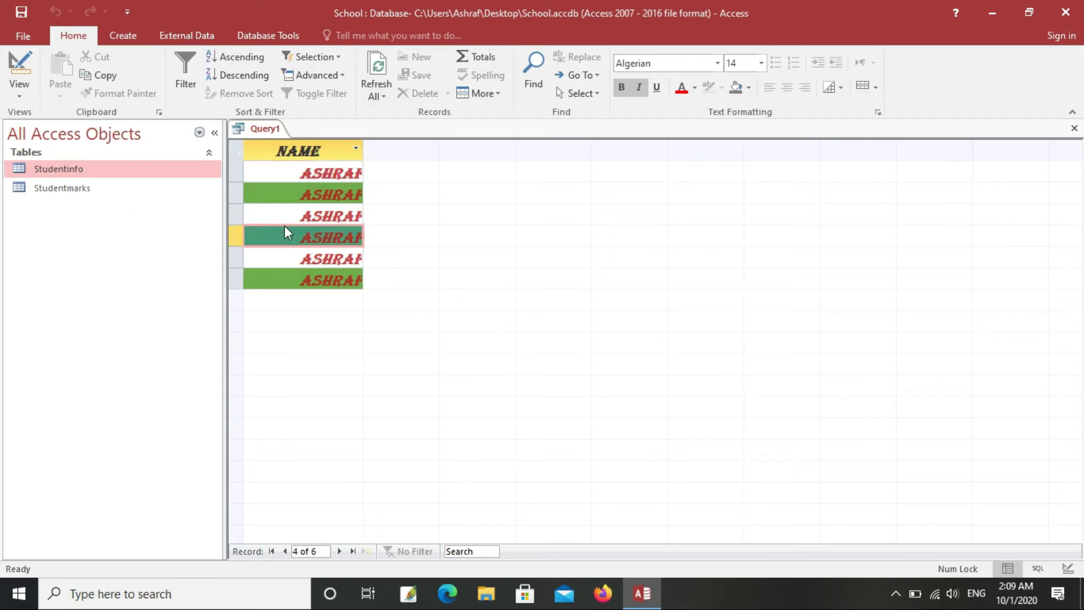
Reopen the name query in SQL view and place the text cursor right after the word name.
click(15, 96)
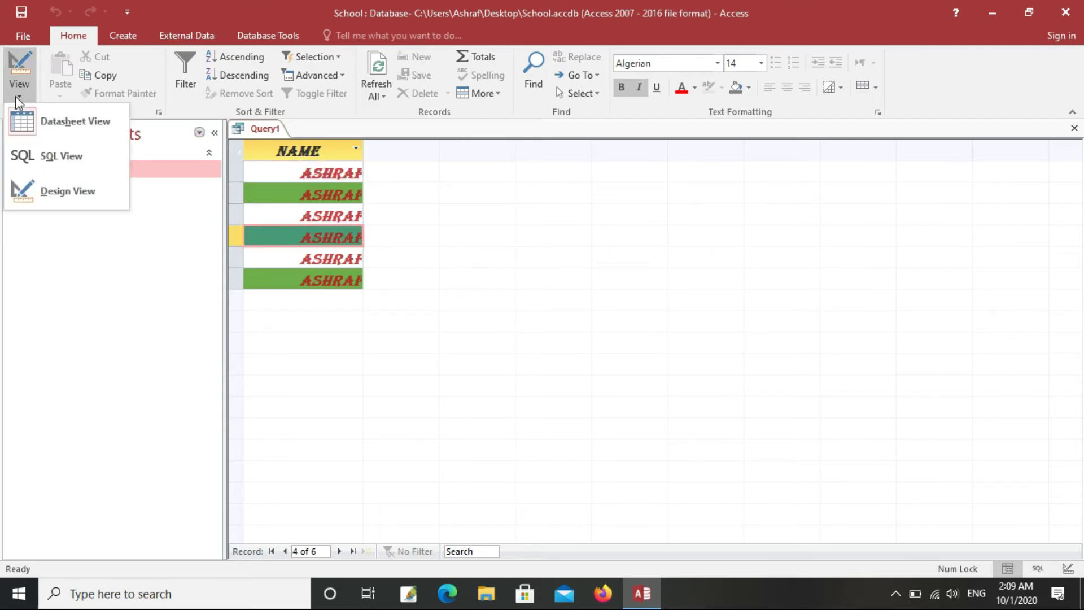
click(60, 157)
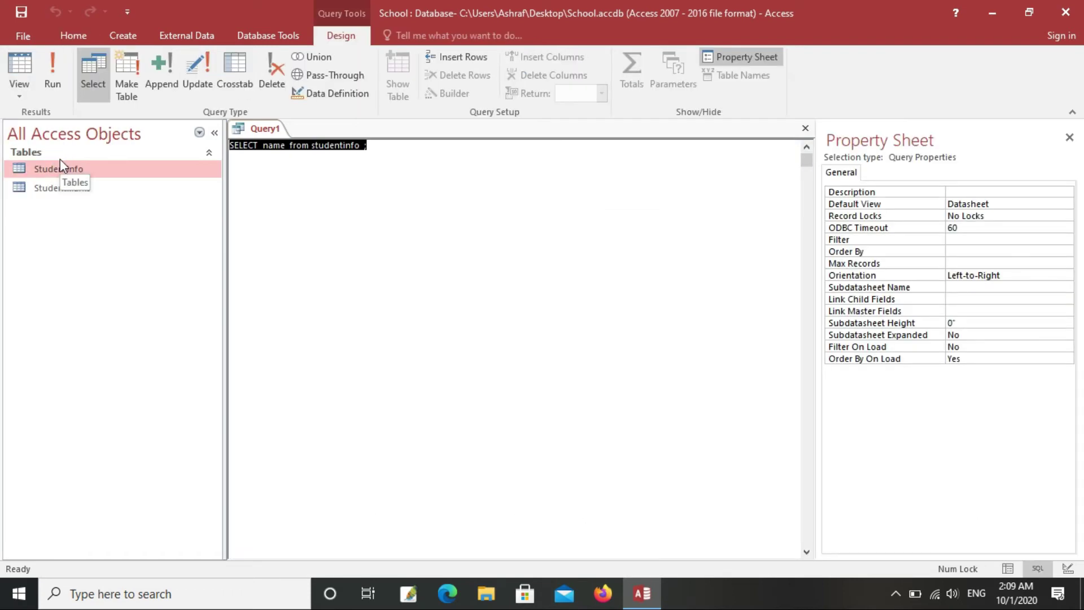
click(284, 145)
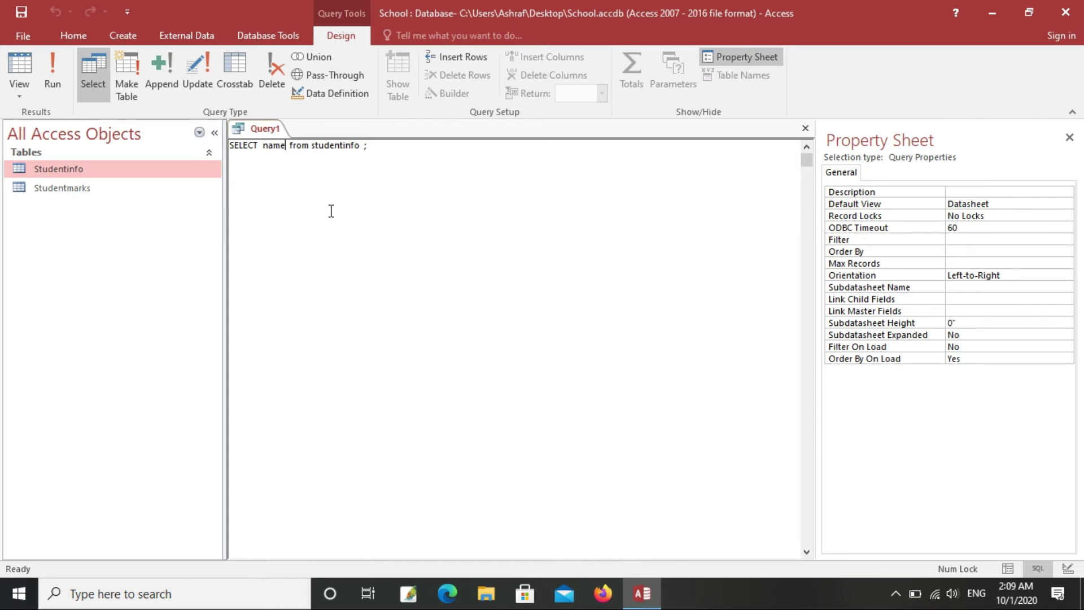
Open the Studentinfo table to check its SNAME field, widen that column, and return to the Query1 statement.
double_click(62, 172)
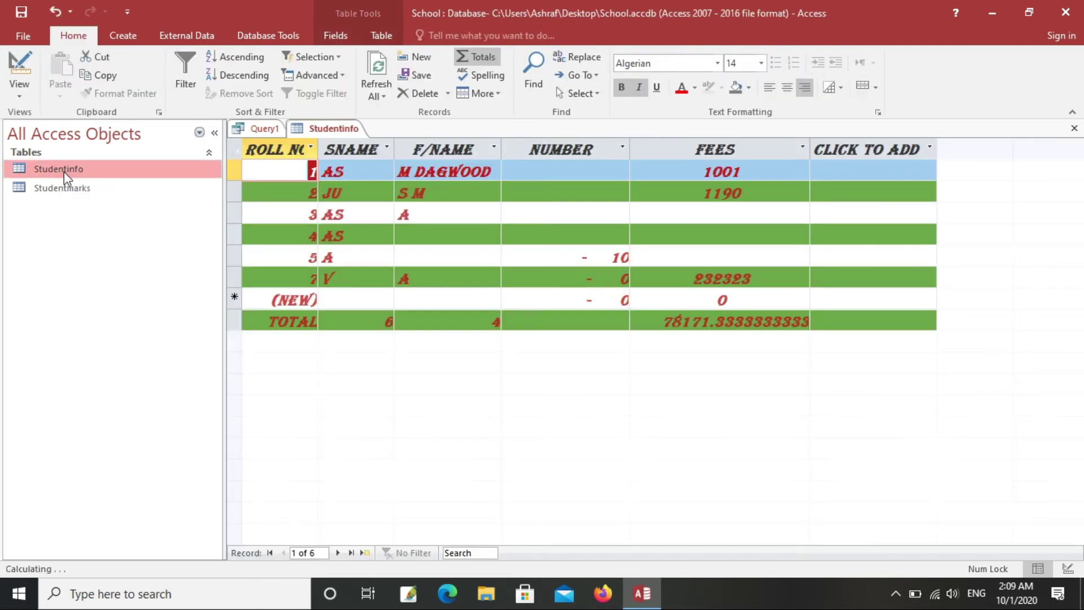
click(344, 162)
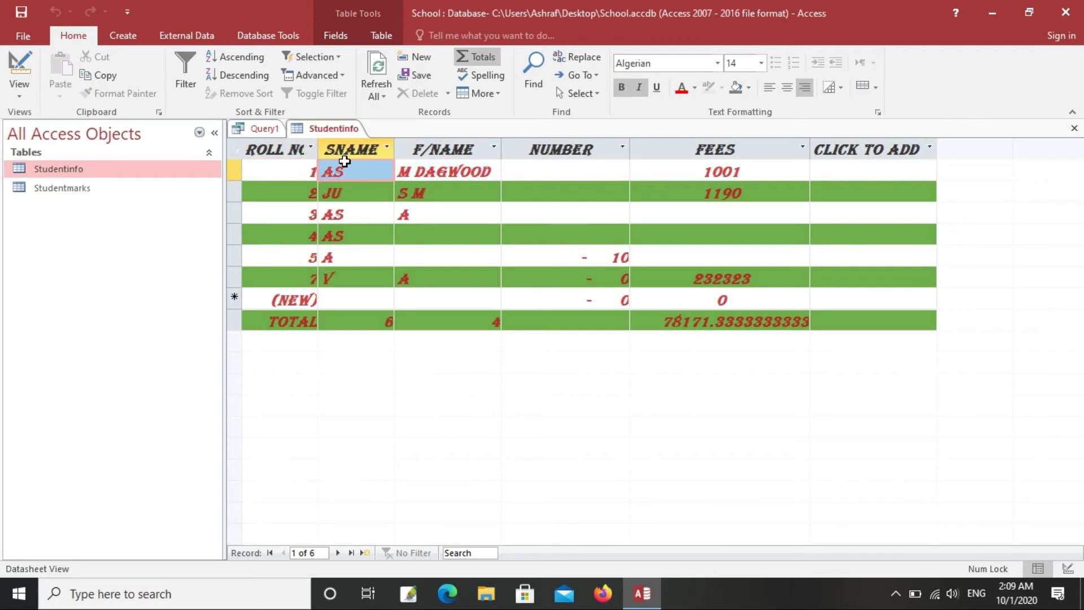
click(350, 195)
click(355, 228)
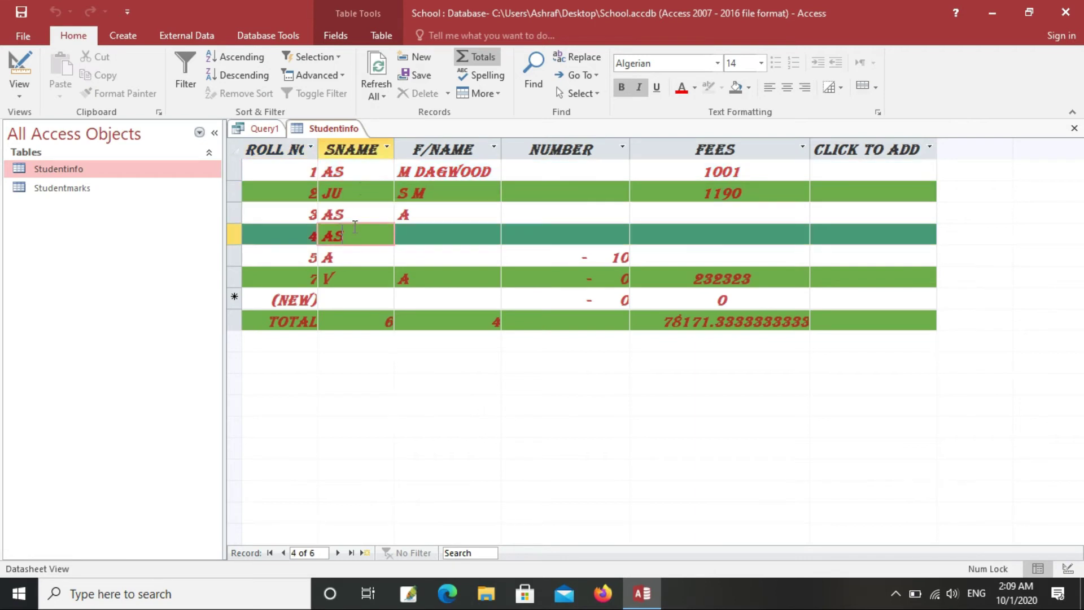
click(384, 151)
click(369, 156)
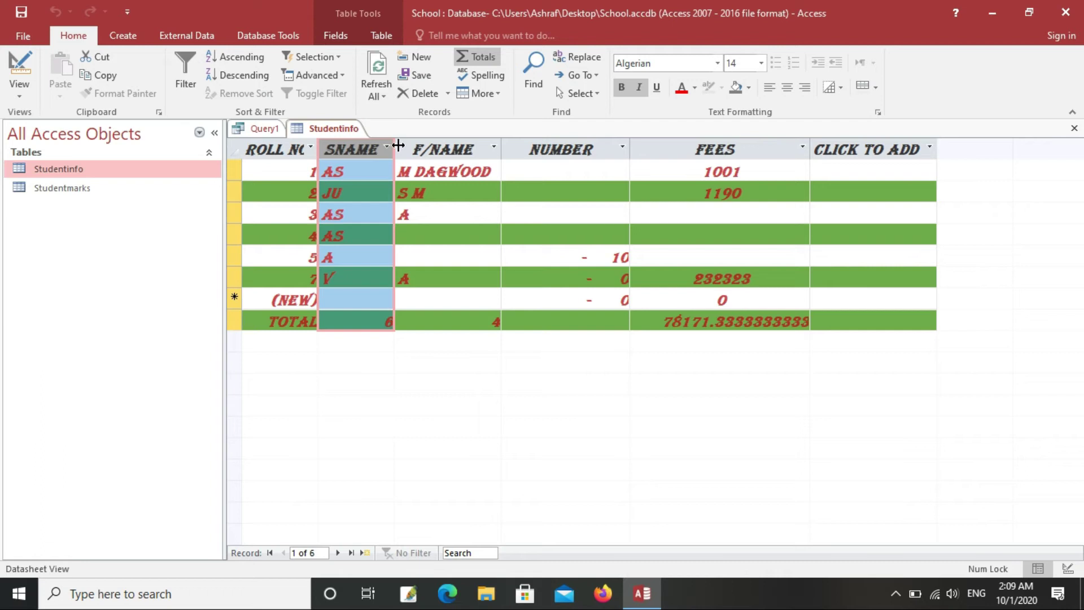
drag(394, 147, 419, 148)
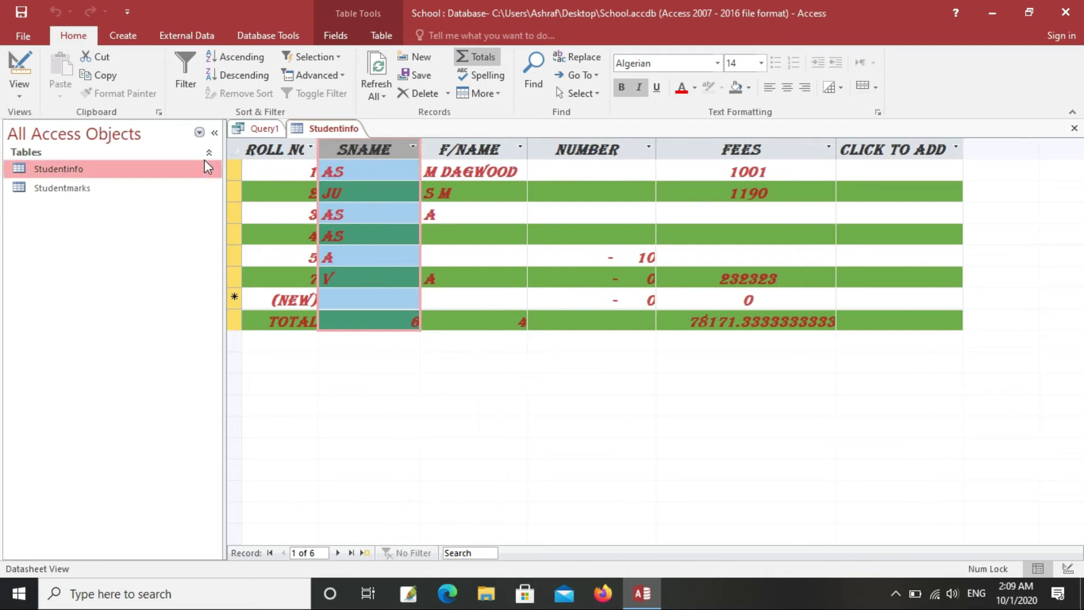
click(186, 169)
click(112, 189)
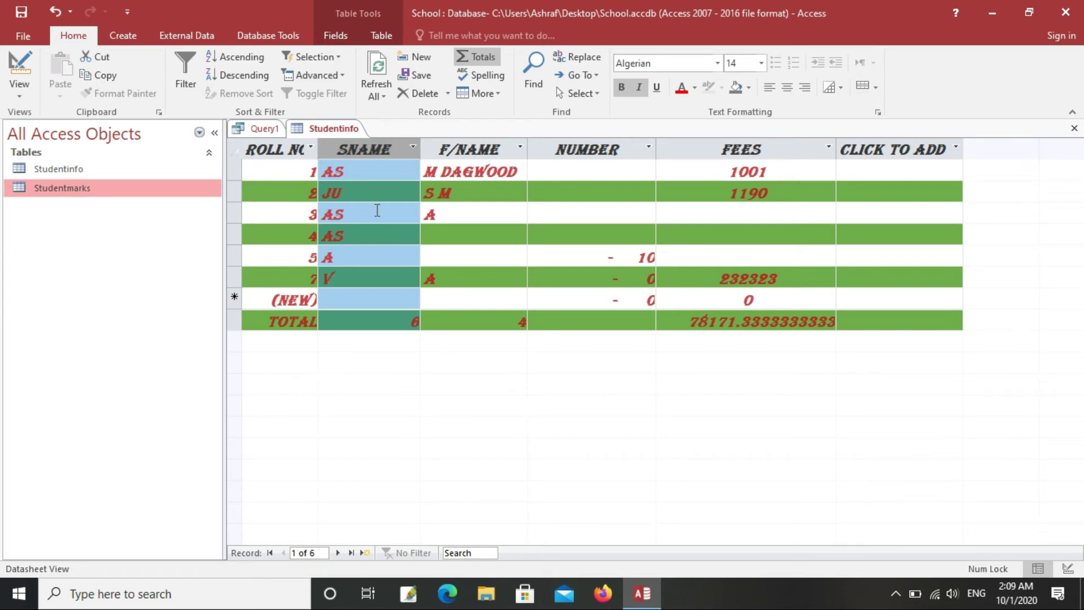
click(269, 134)
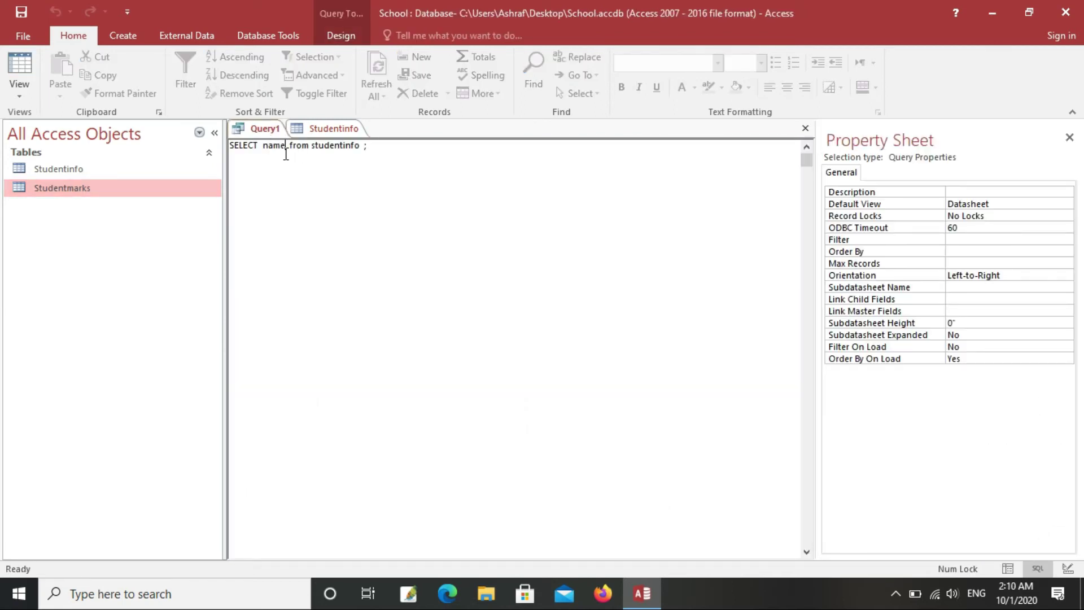
Change the field name to sname so the statement reads SELECT sname from studentinfo ; and run the query.
text(s)
click(336, 39)
click(42, 74)
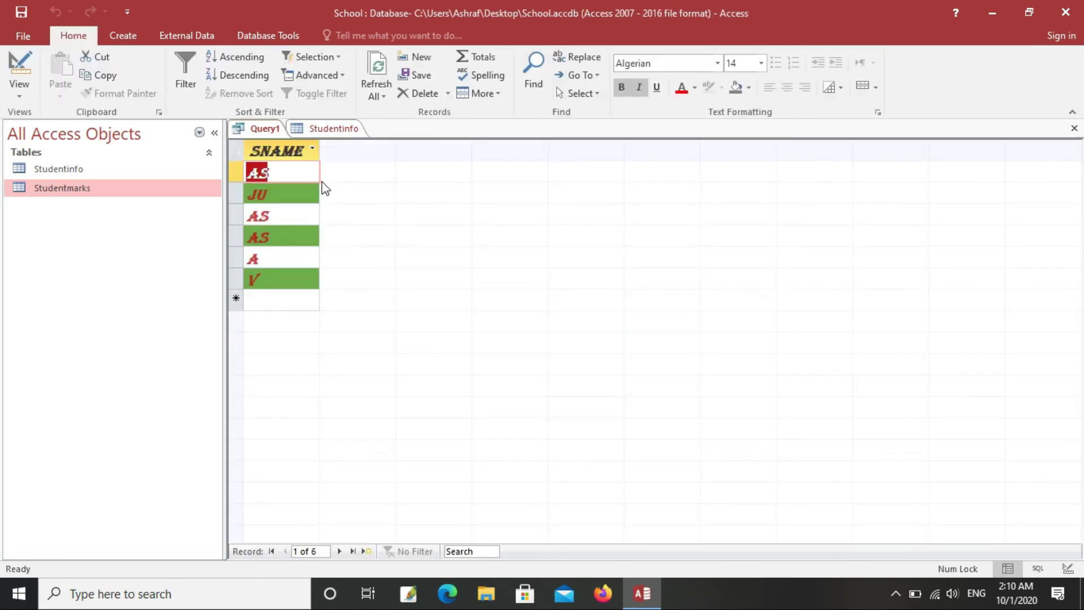
Examine the SNAME records returned by Query1 and compare them with the Studentinfo table.
click(309, 270)
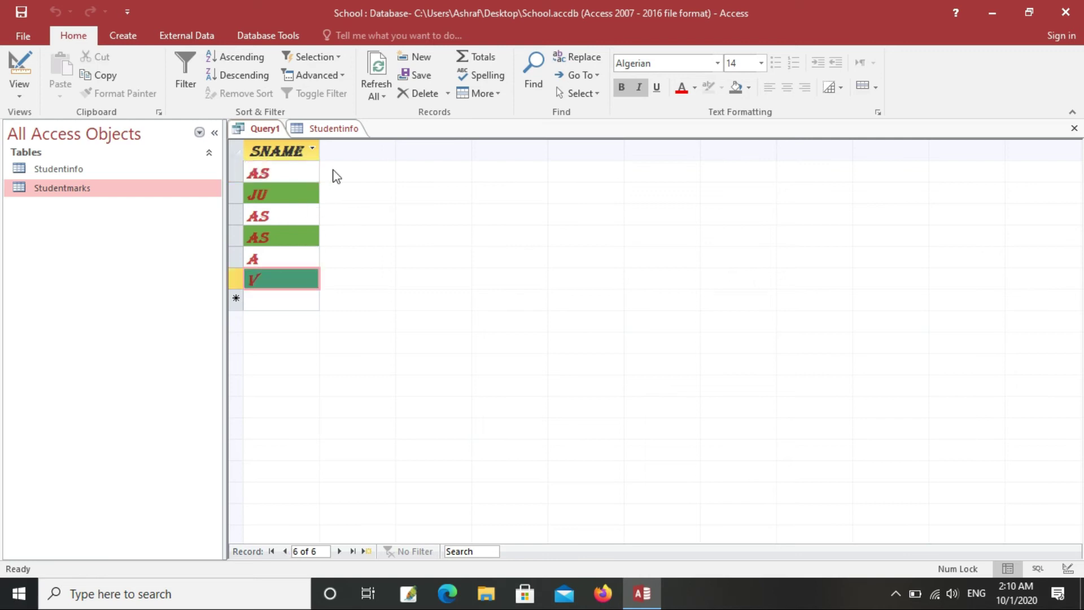
click(319, 212)
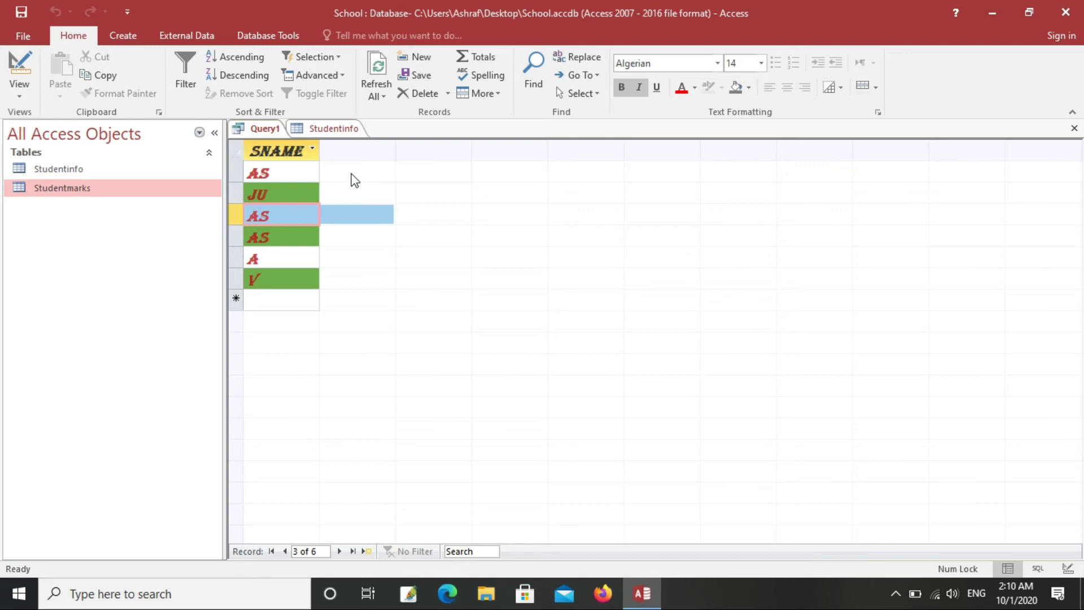
click(317, 174)
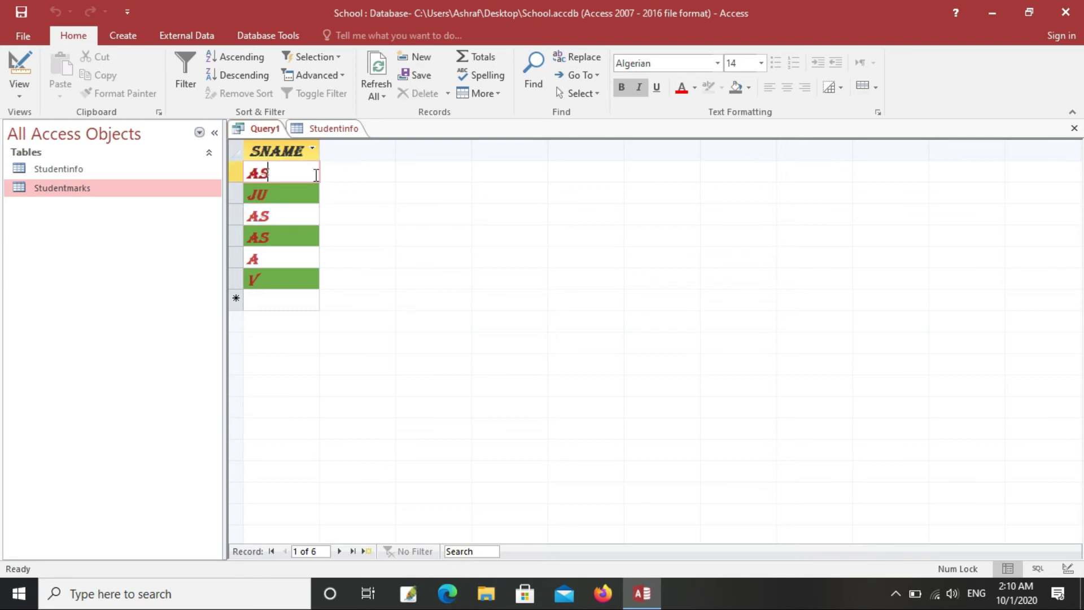
click(320, 134)
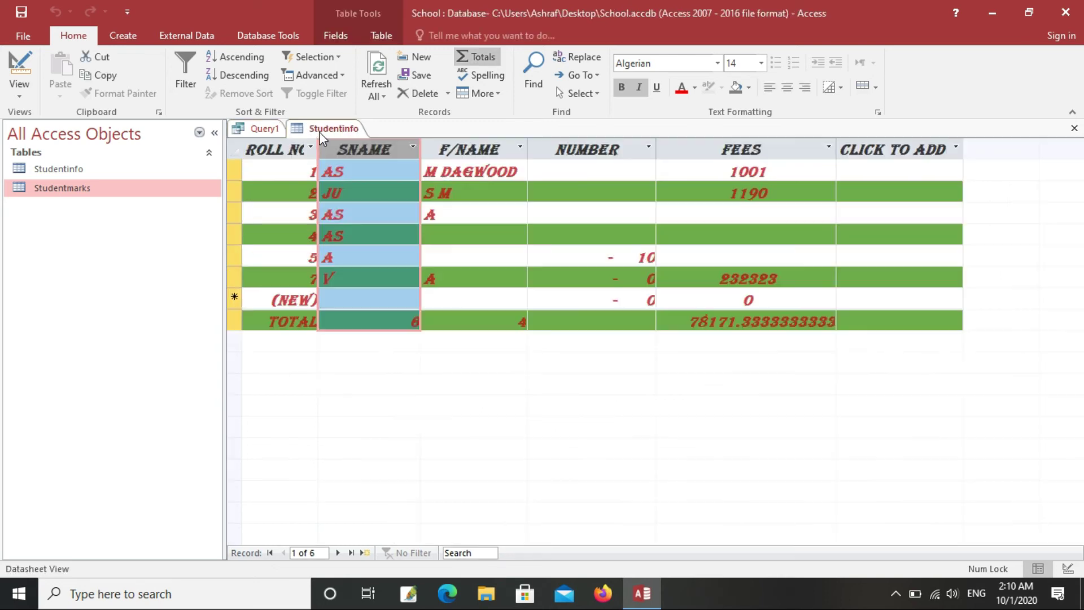
click(252, 130)
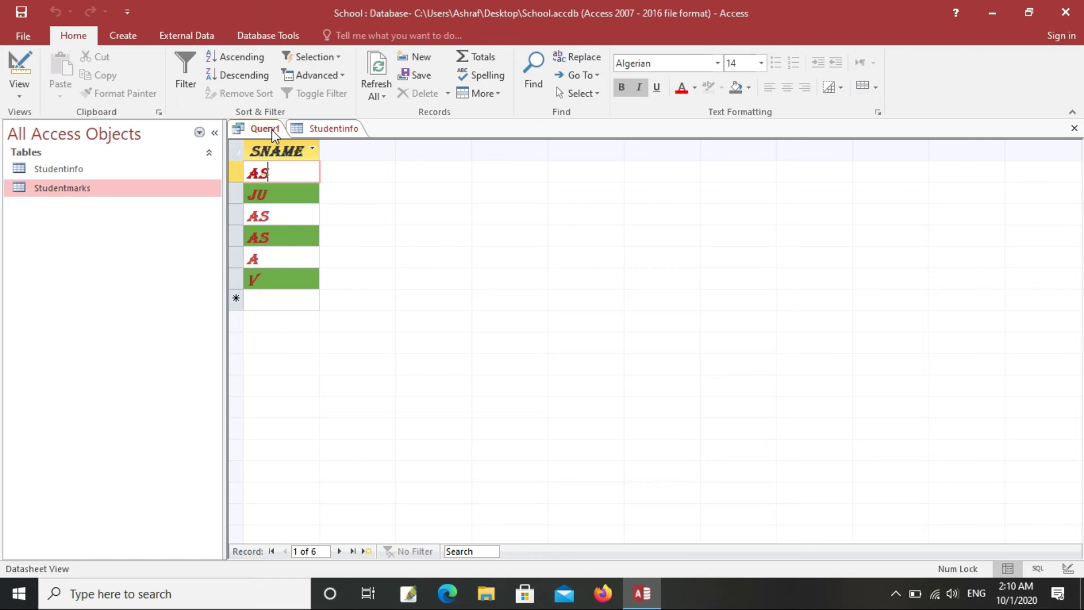
Return Query1 to SQL view and select the word sname in the statement.
click(22, 97)
click(34, 170)
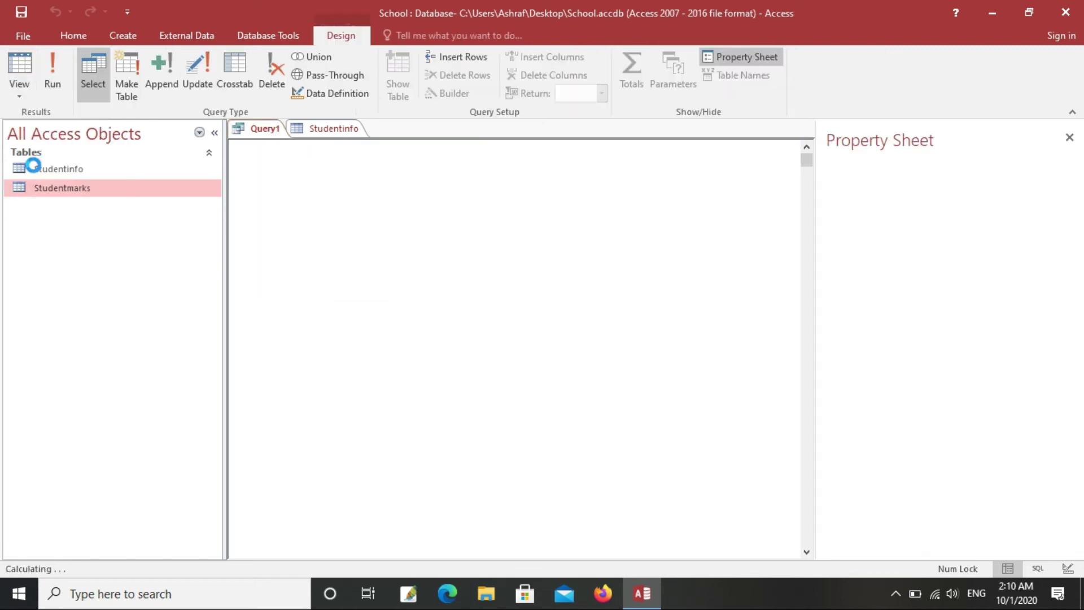
click(392, 176)
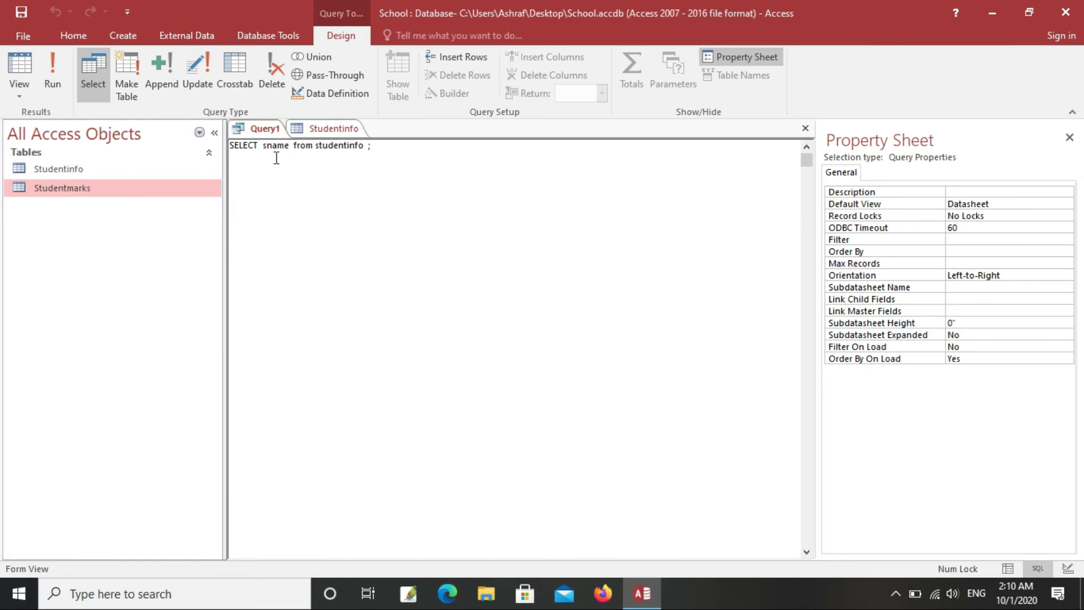
drag(289, 148, 264, 152)
Check the SNAME, F/NAME and FEES columns in the Studentinfo table and return to the Query1 statement.
click(328, 131)
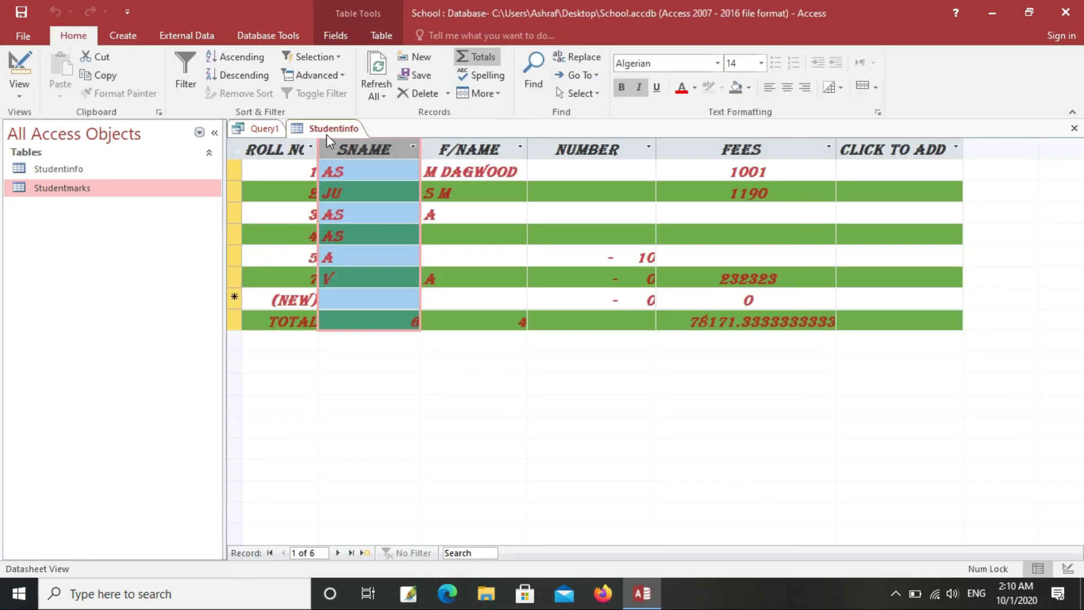
click(478, 148)
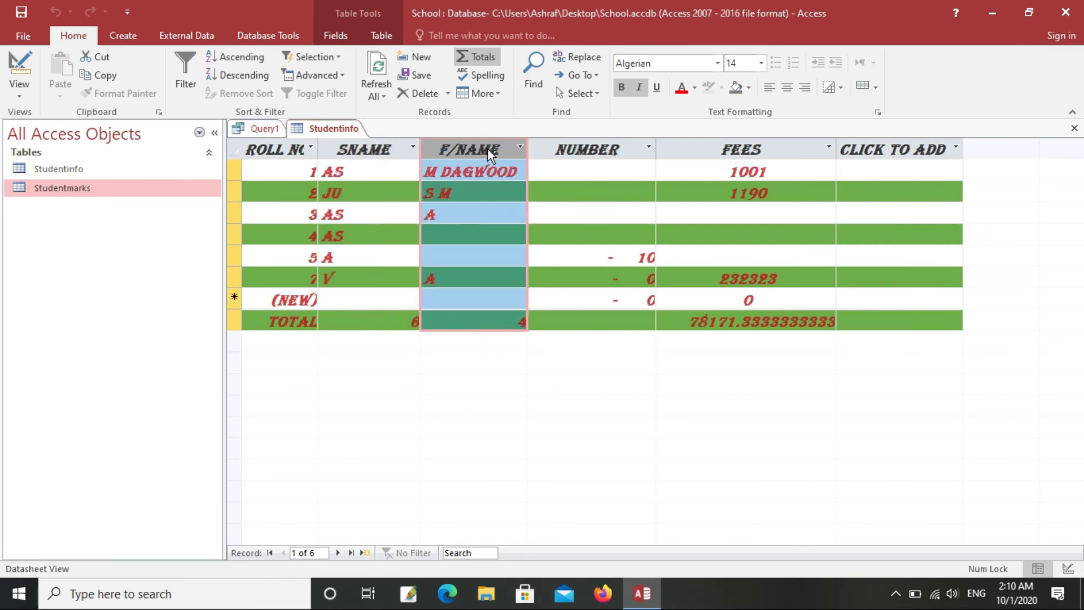
click(747, 150)
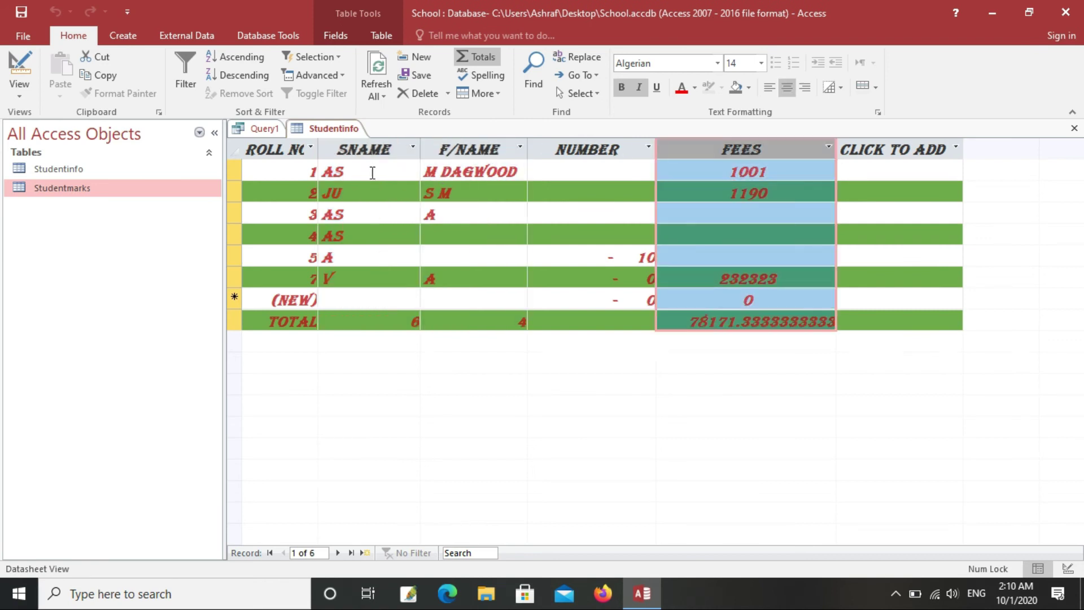
click(360, 151)
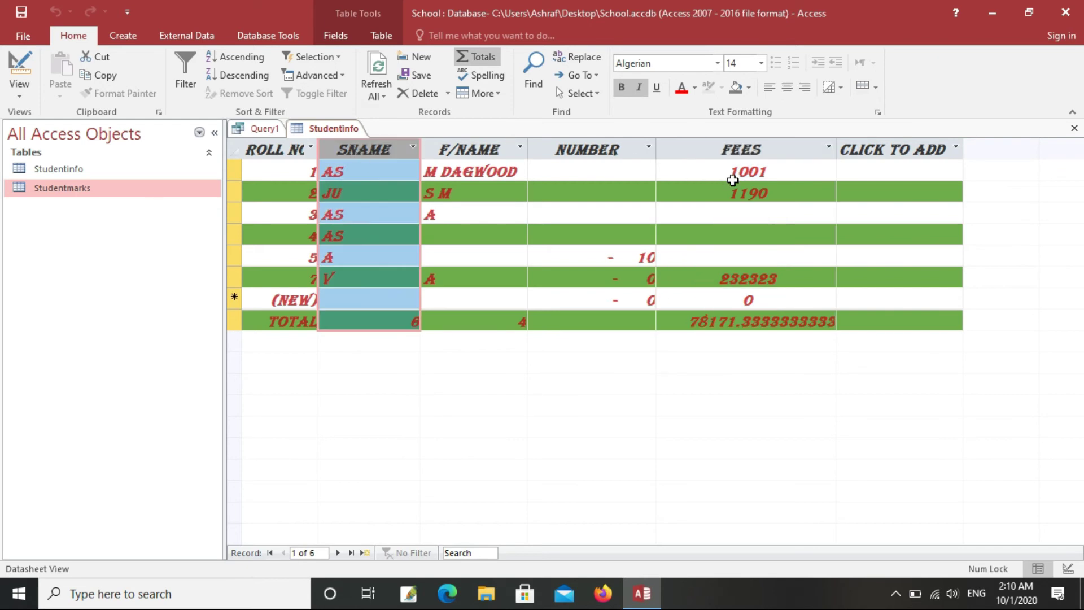
click(744, 156)
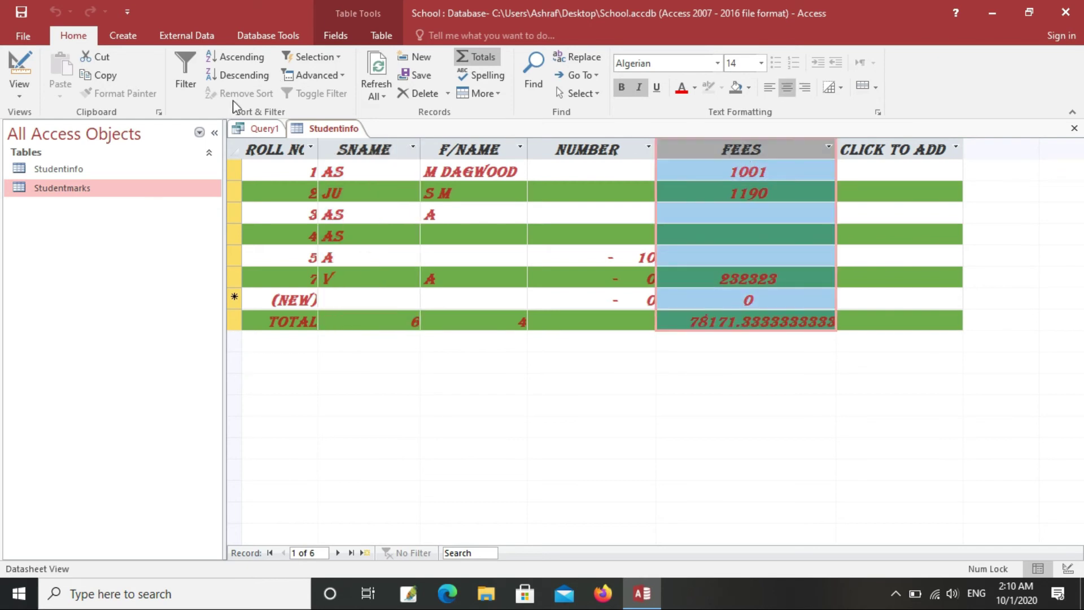
click(273, 130)
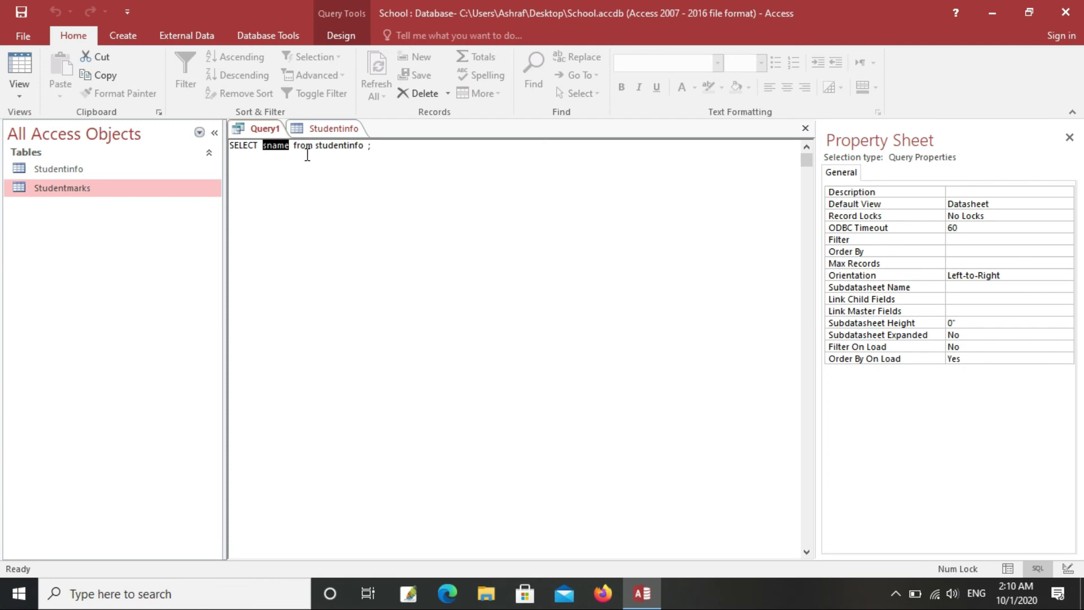
Add the fees field after sname, making the statement SELECT sname,fees from studentinfo ; and run the query.
click(289, 147)
text(,fees)
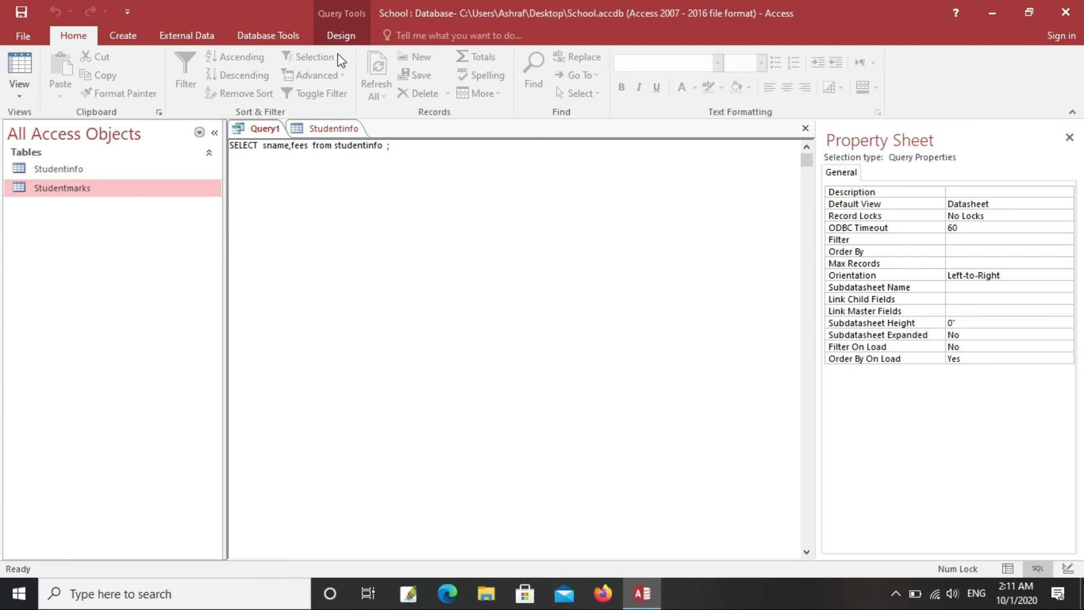
click(342, 39)
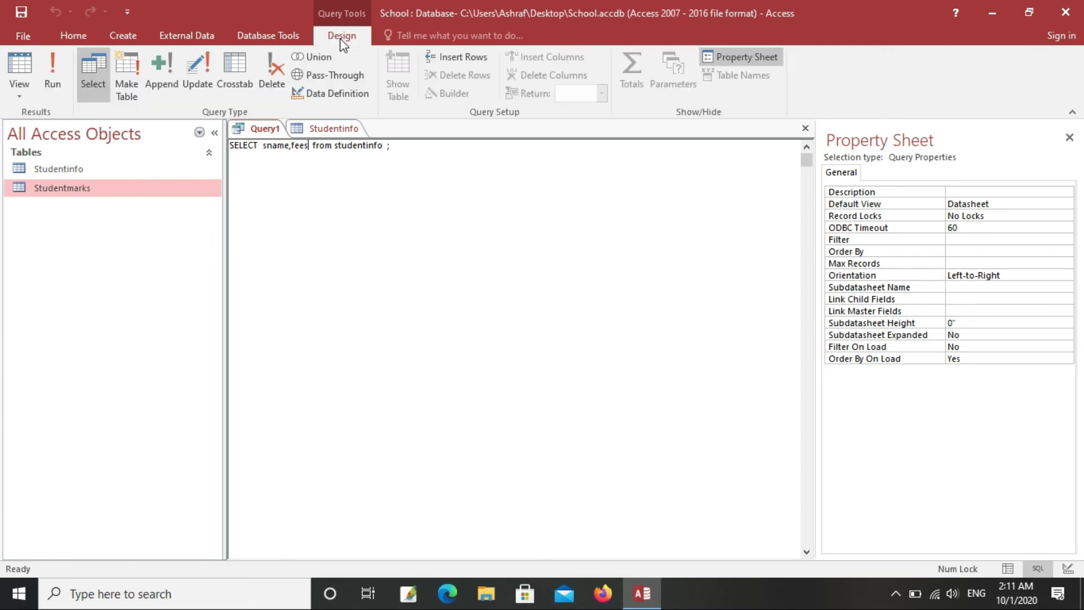
click(52, 76)
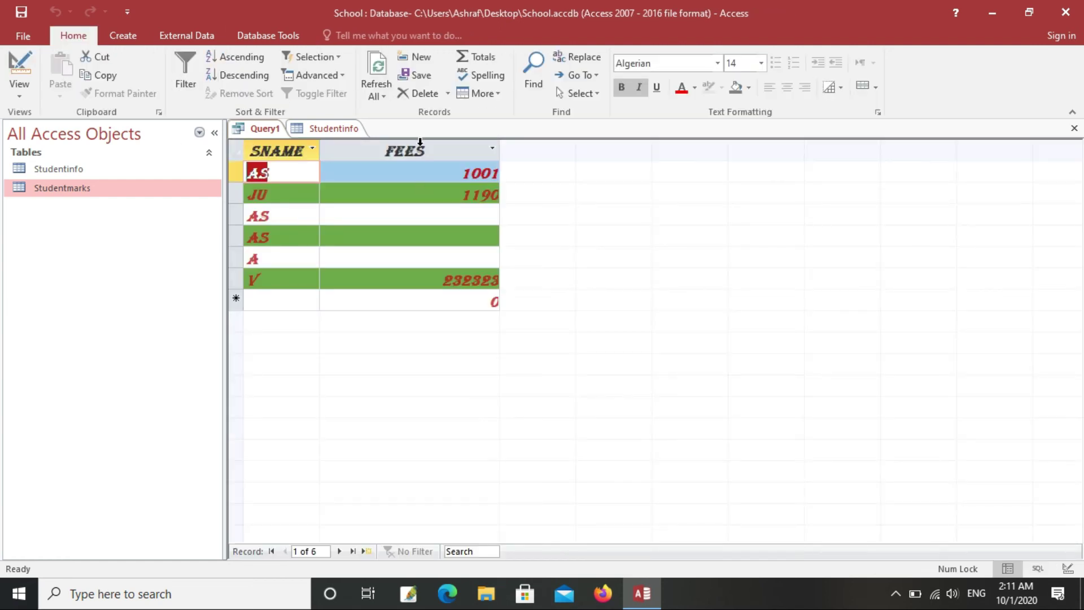
Inspect the second record's SNAME and FEES values in the Query1 result and compare them with the Studentinfo table.
click(287, 193)
drag(288, 193, 250, 192)
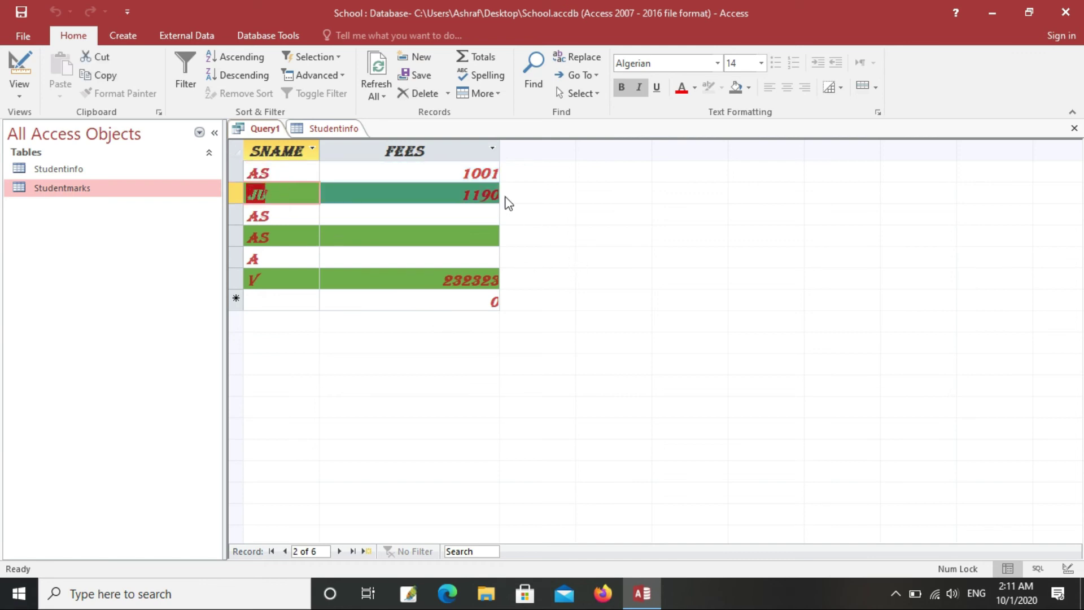
drag(461, 199, 520, 205)
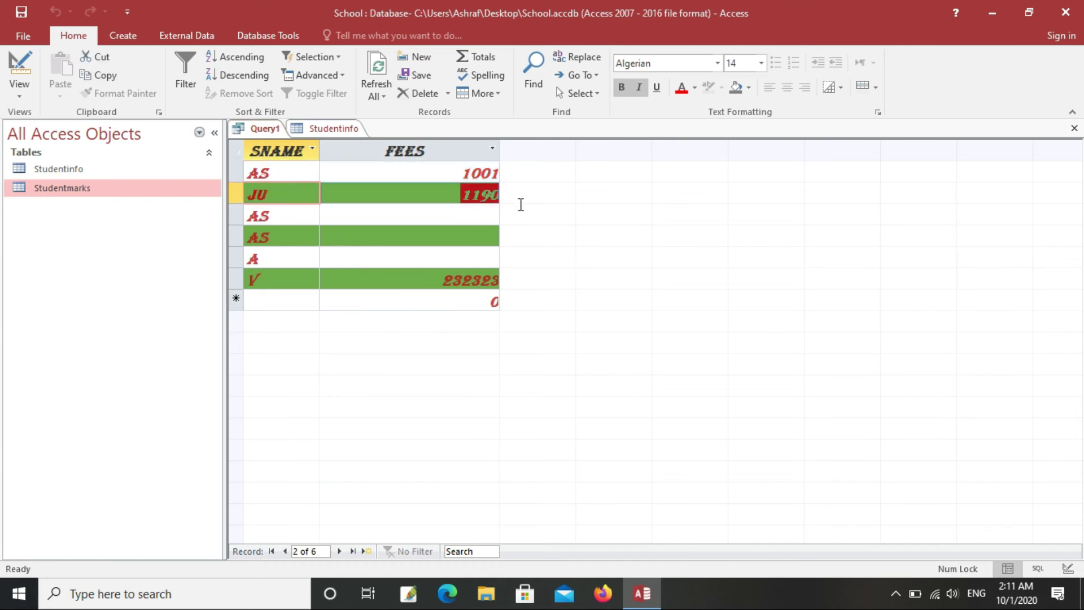
right_click(334, 131)
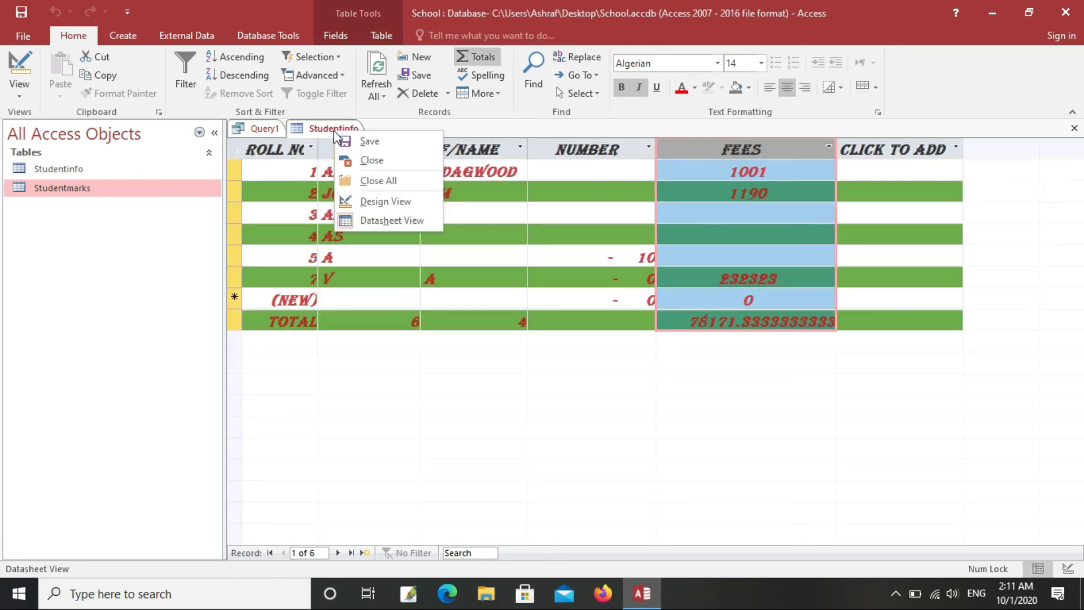
click(257, 129)
right_click(257, 129)
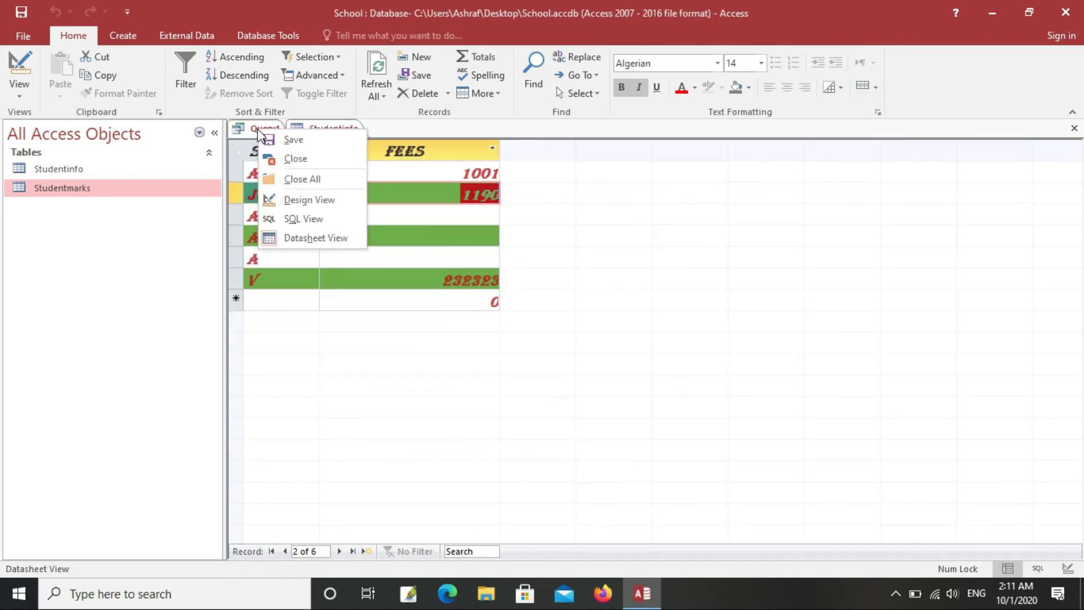
click(257, 128)
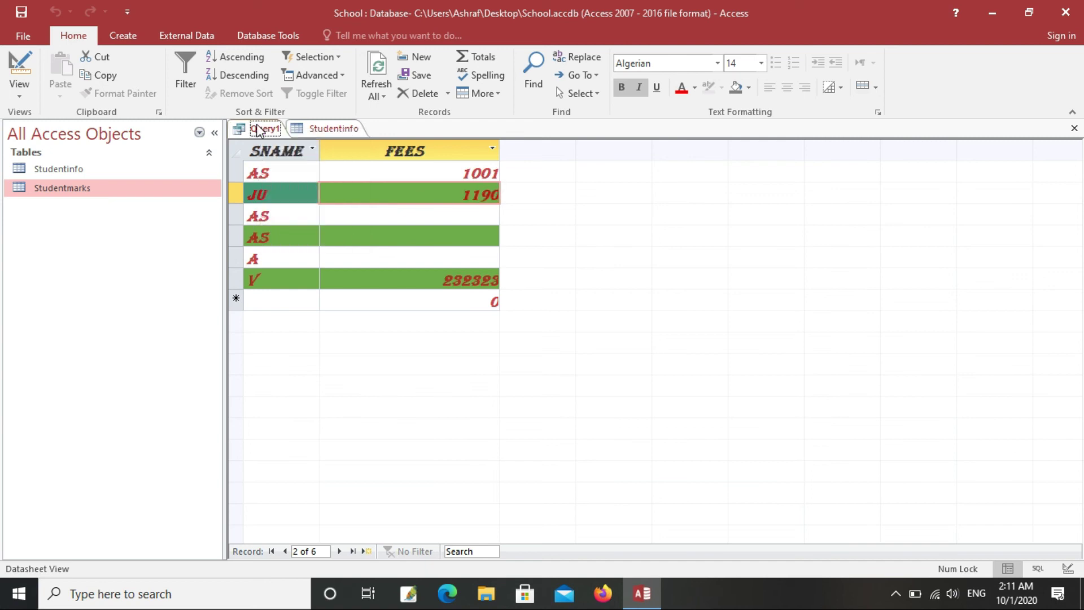